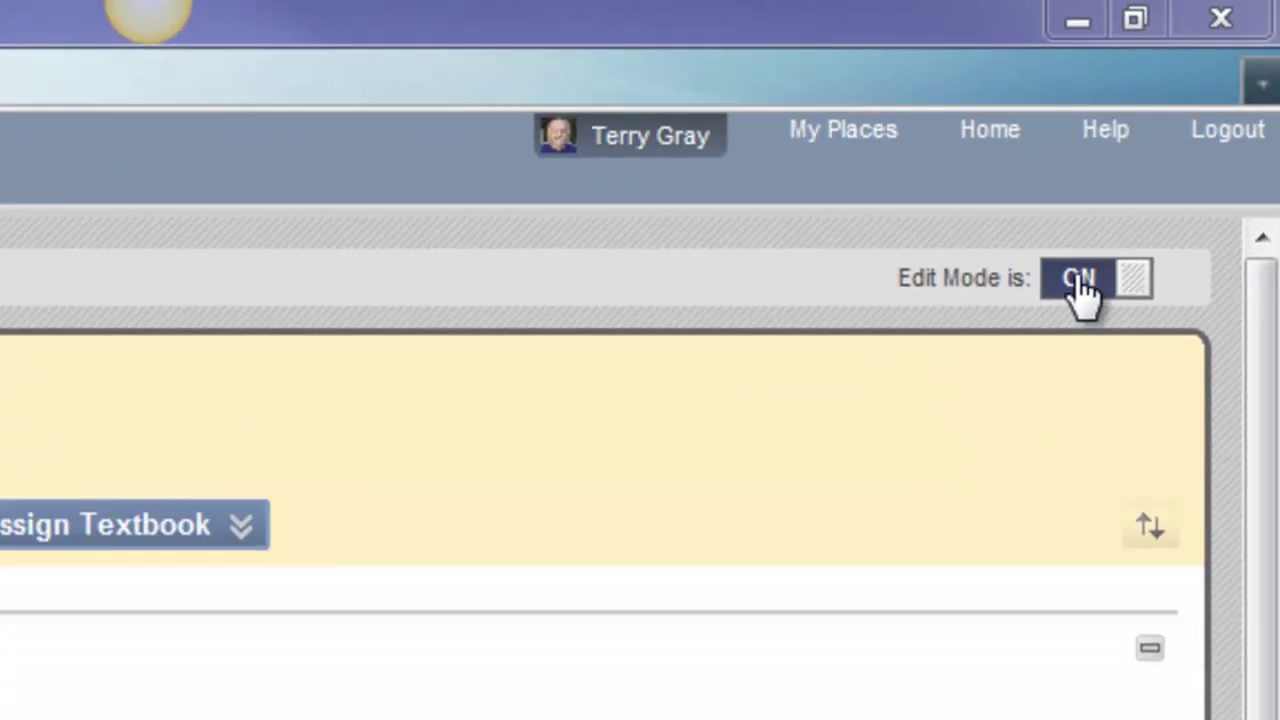
Switch Edit Mode on, check that Reading List Links is empty, and go back to Information.
click(985, 398)
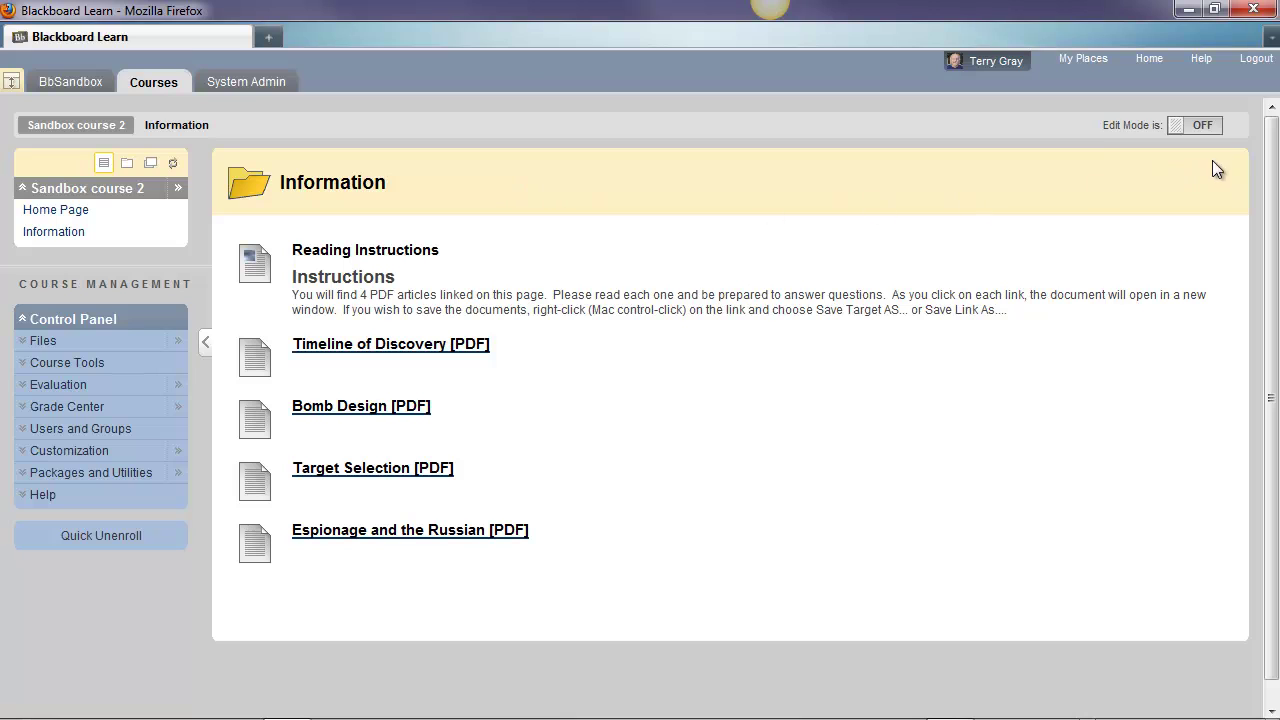
click(1203, 128)
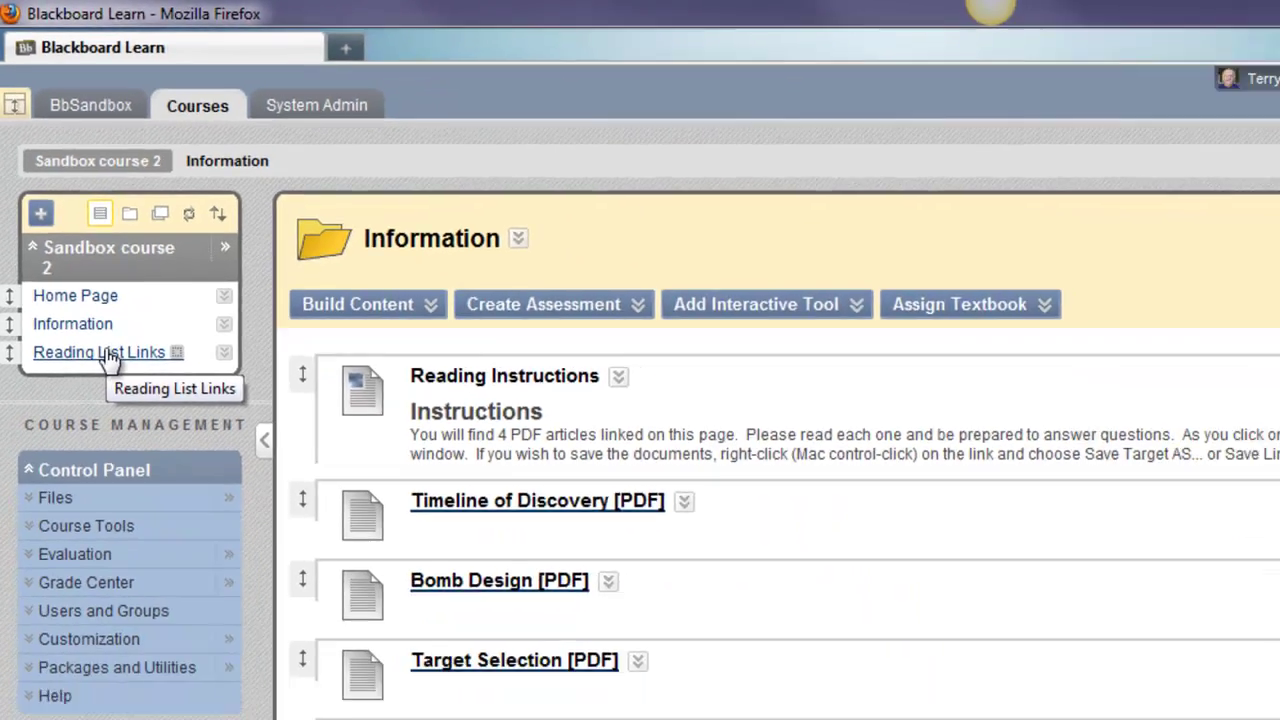
click(192, 628)
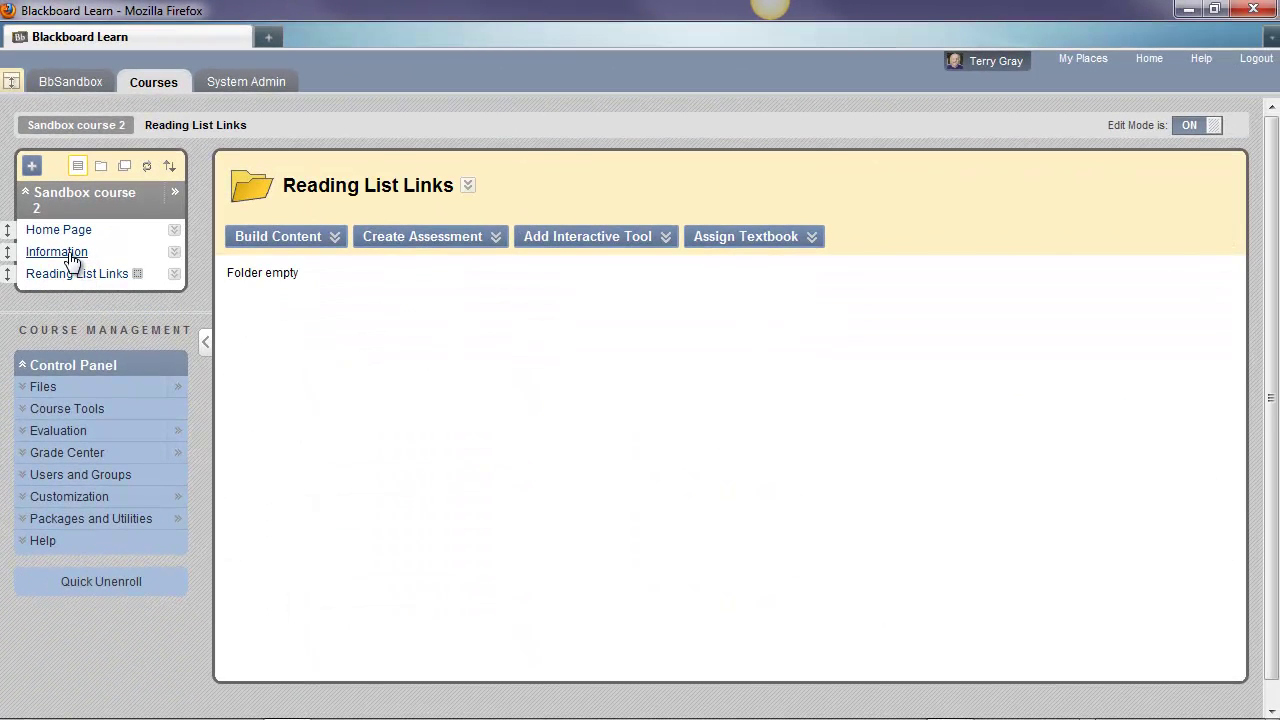
click(58, 254)
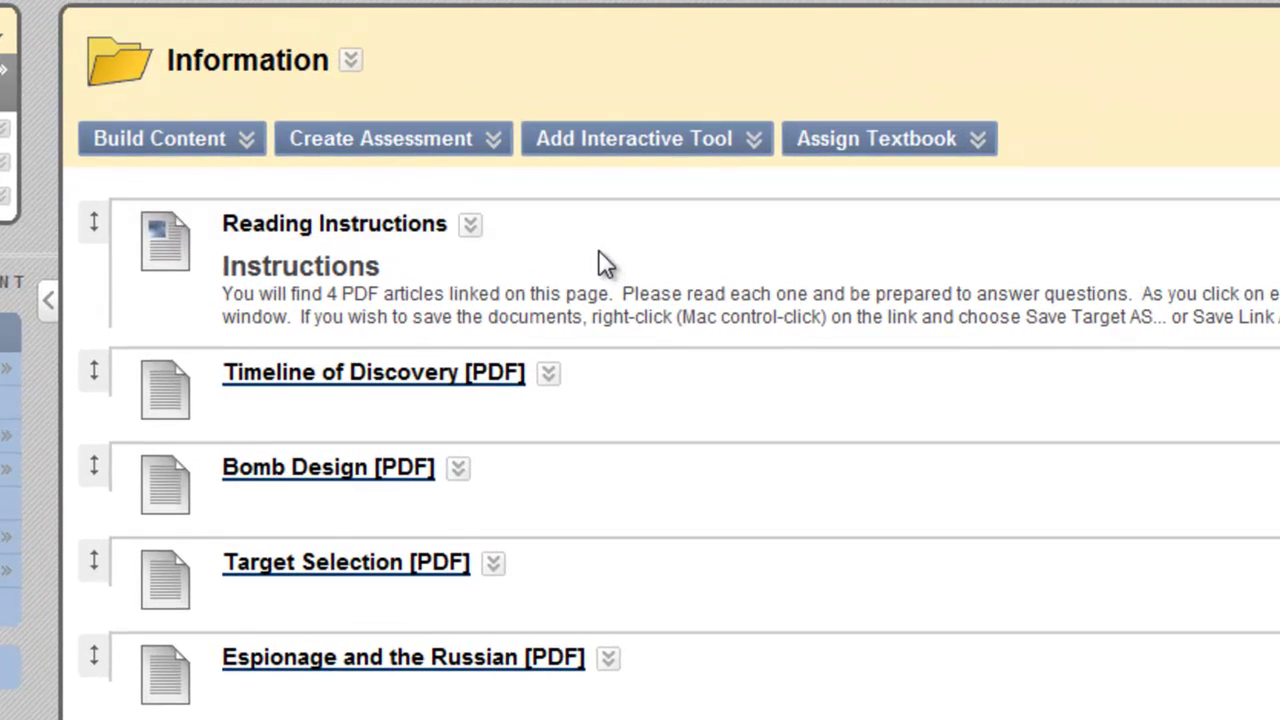
Copy Reading Instructions into the Reading List Links folder and open that folder to verify it.
click(470, 226)
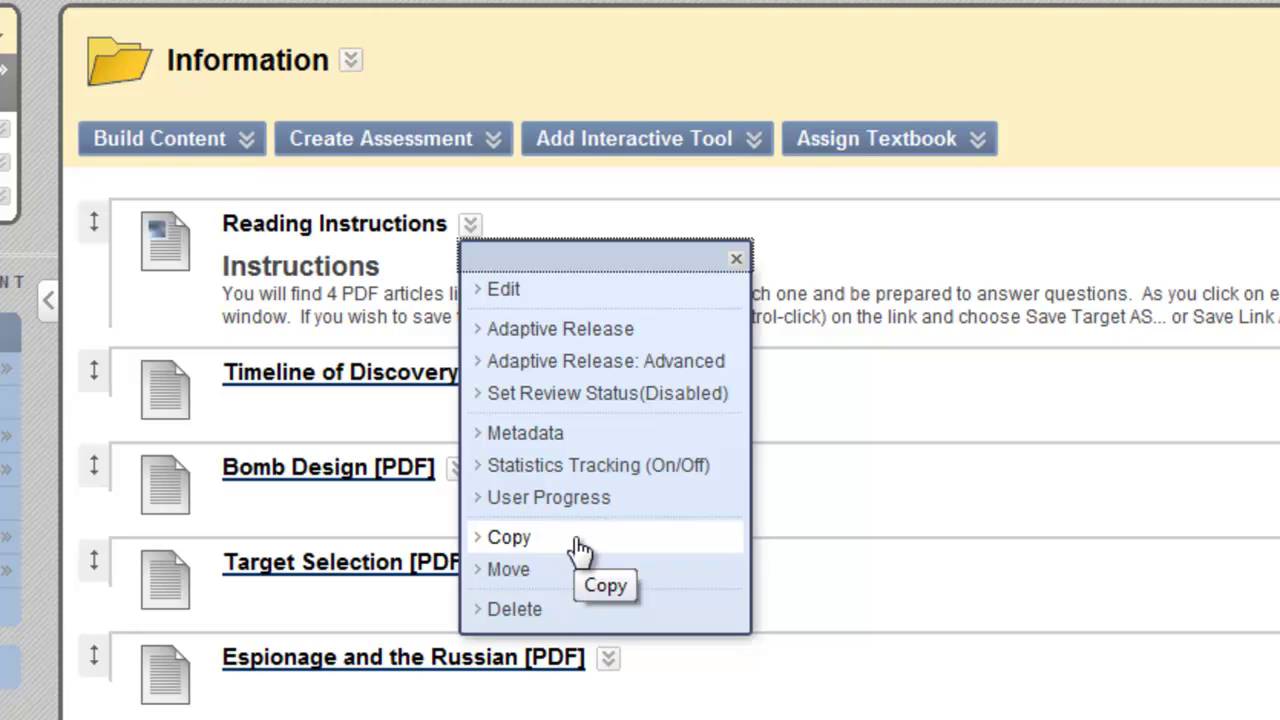
click(523, 542)
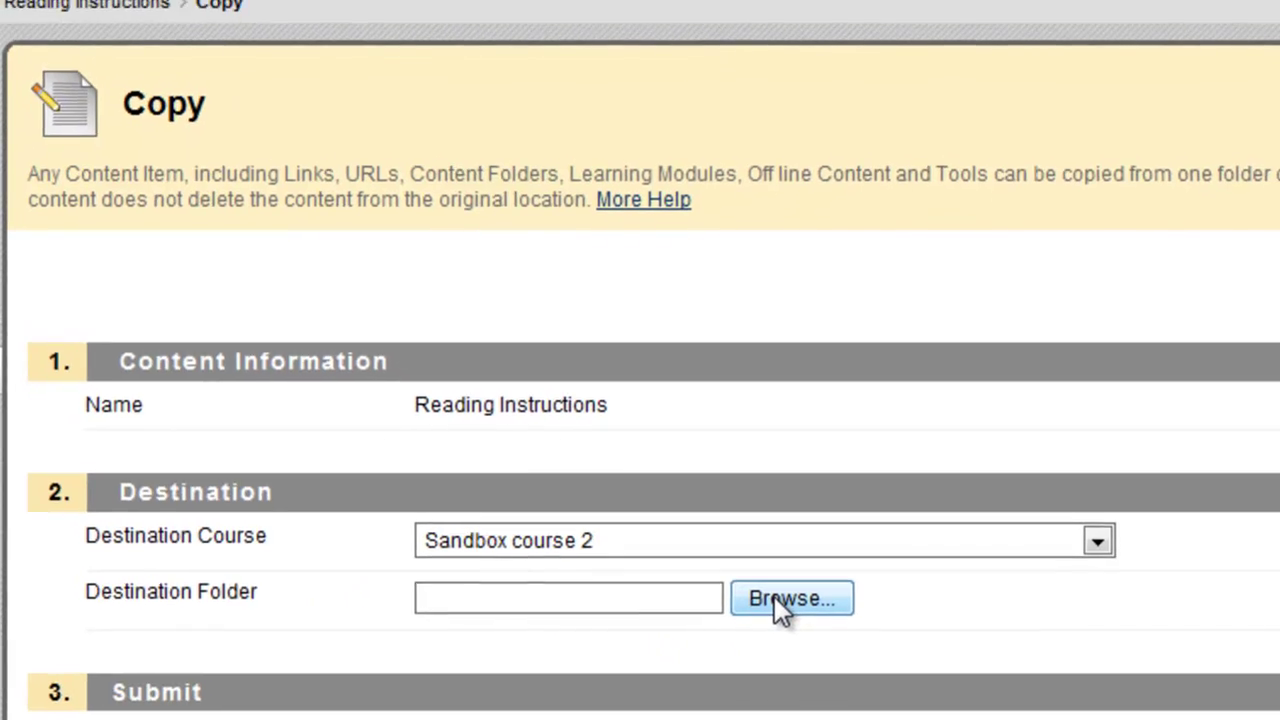
click(778, 560)
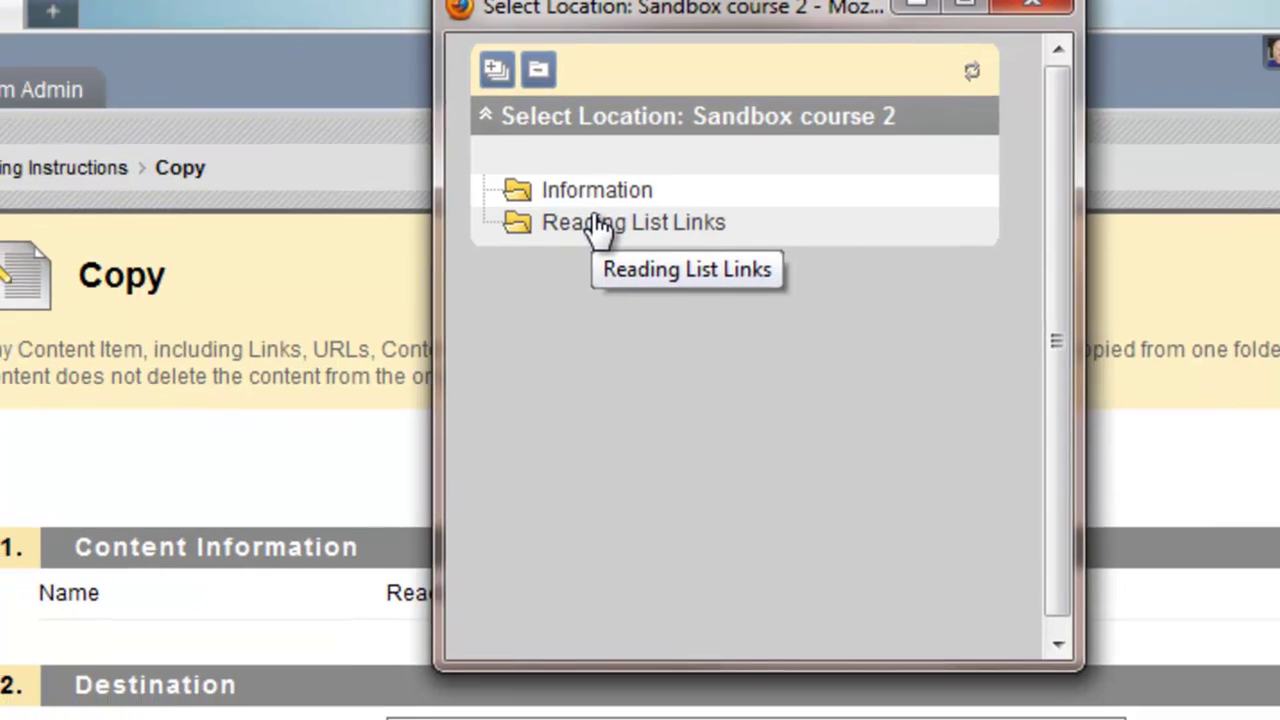
click(592, 258)
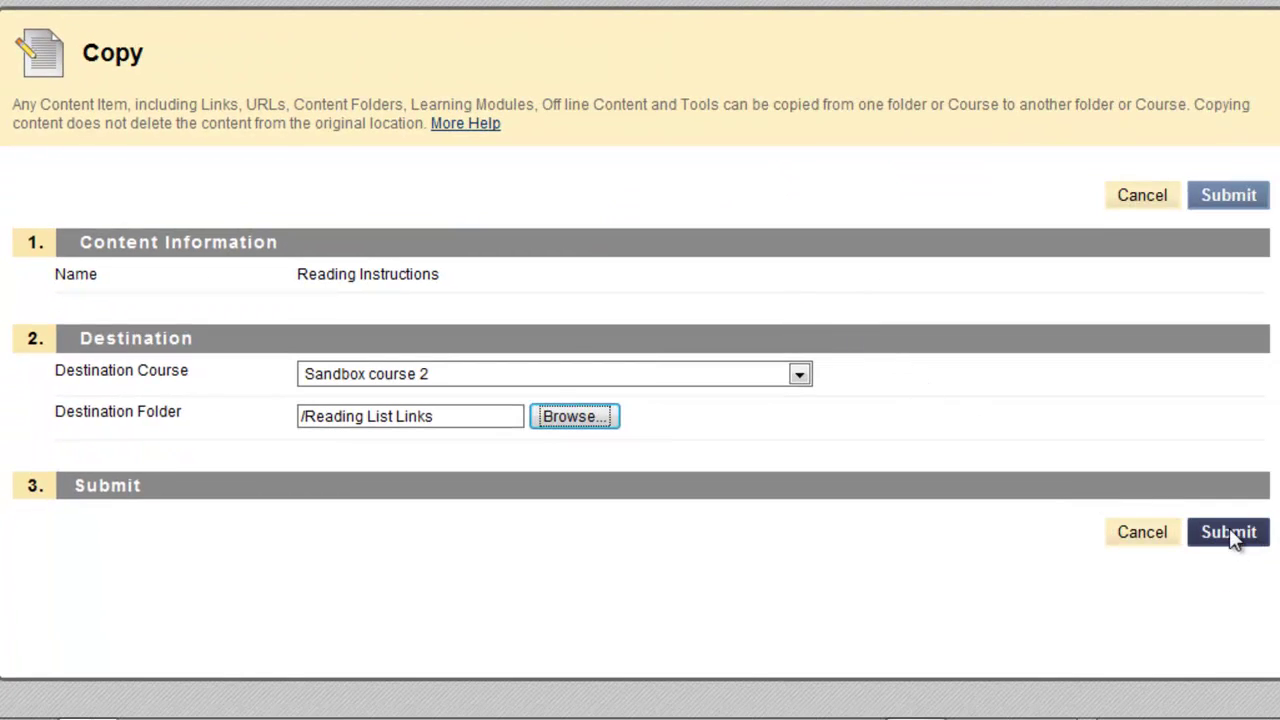
click(1230, 532)
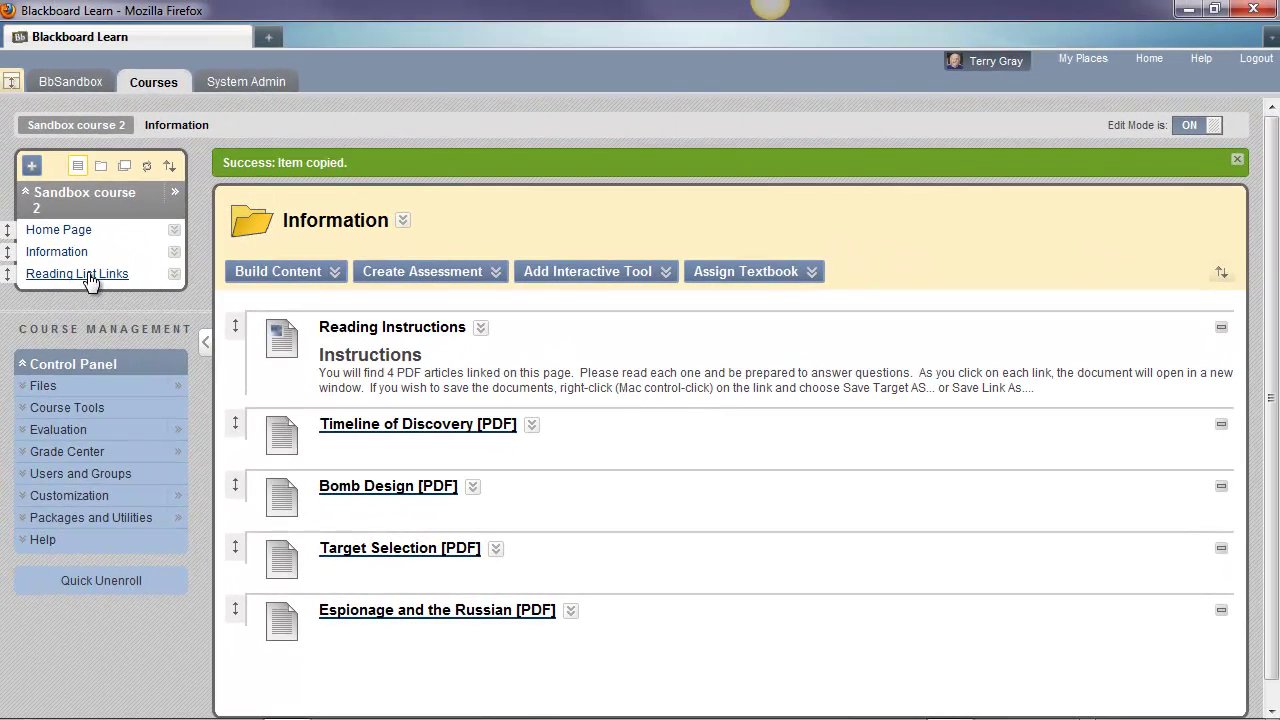
click(88, 276)
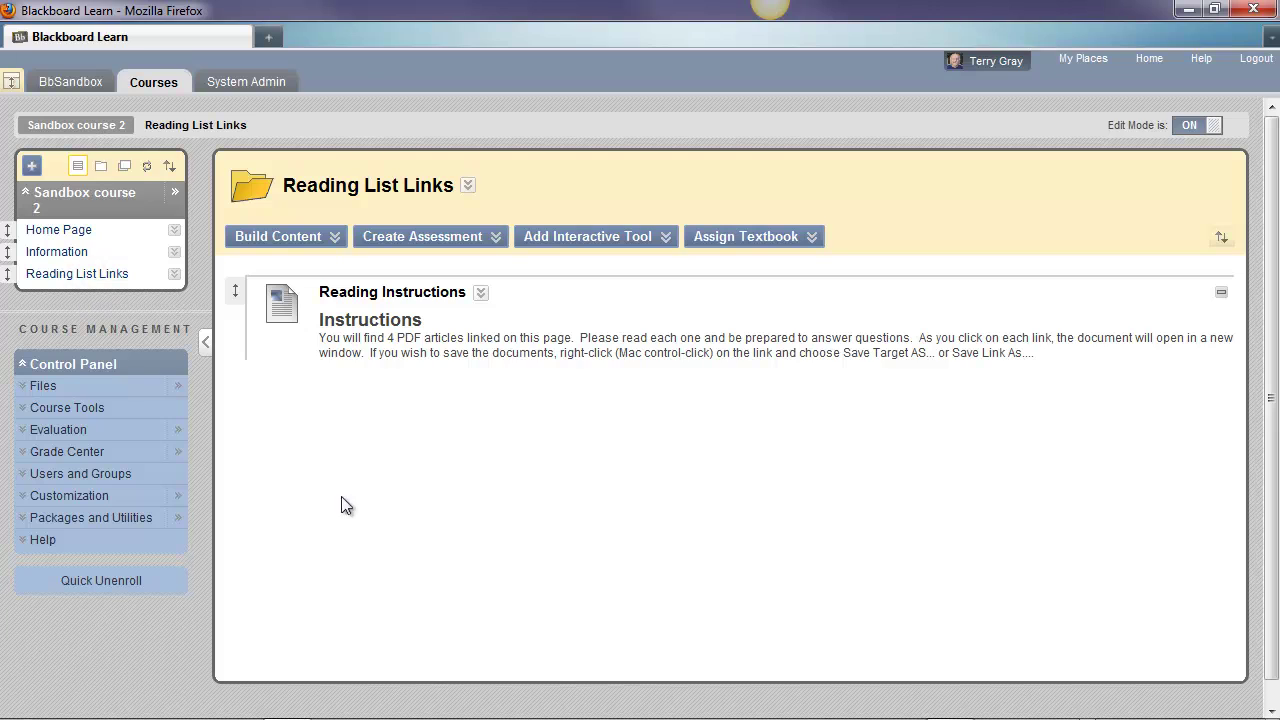
From Information, copy Timeline of Discovery [PDF] into the Reading List Links folder.
click(52, 255)
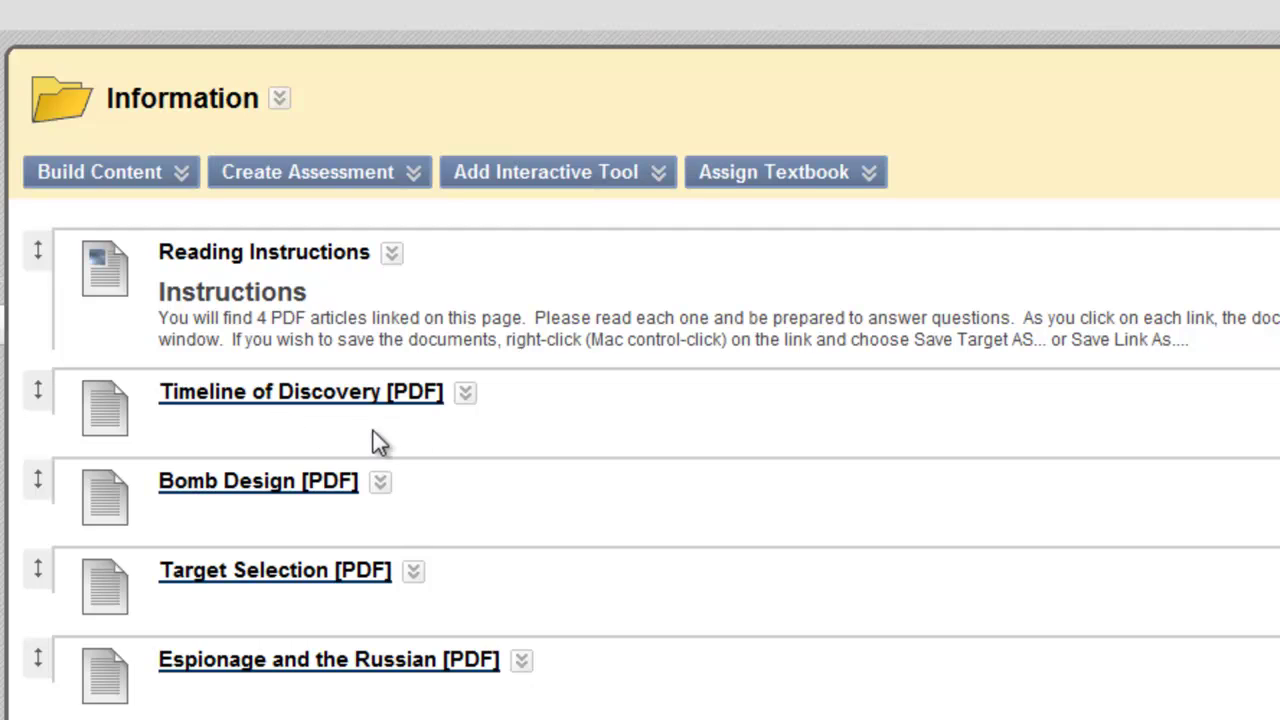
click(466, 400)
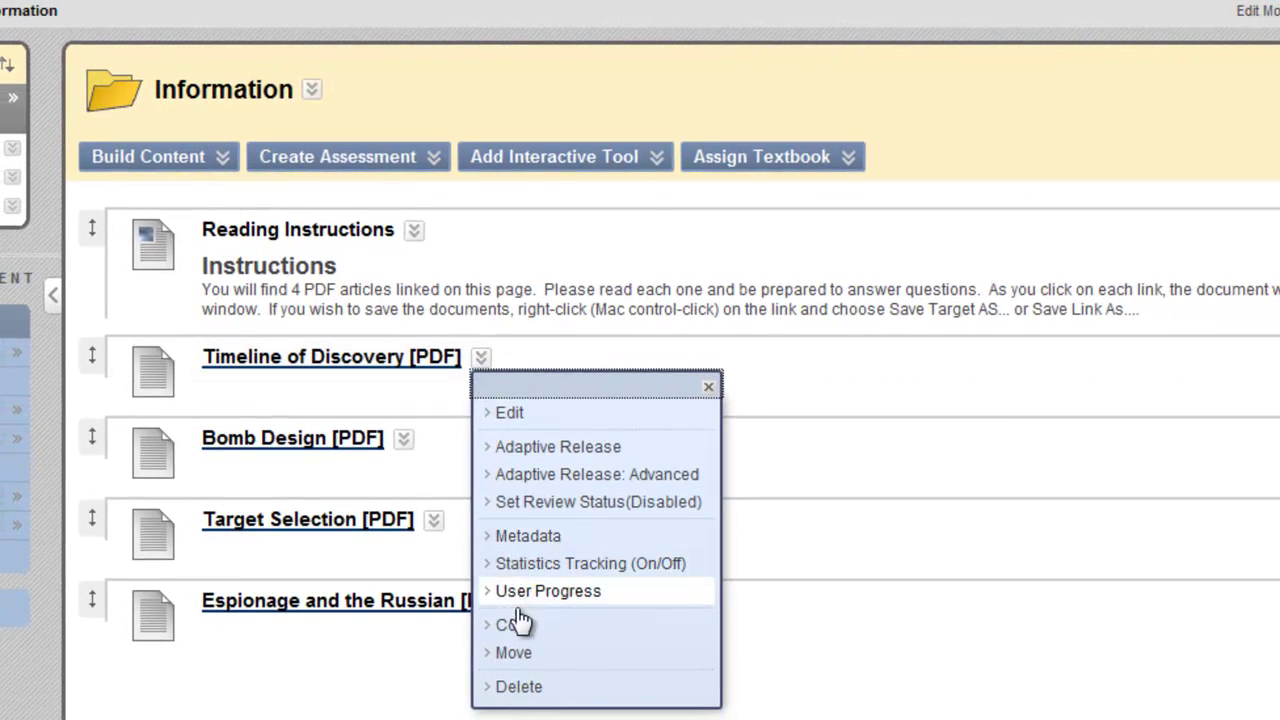
click(517, 627)
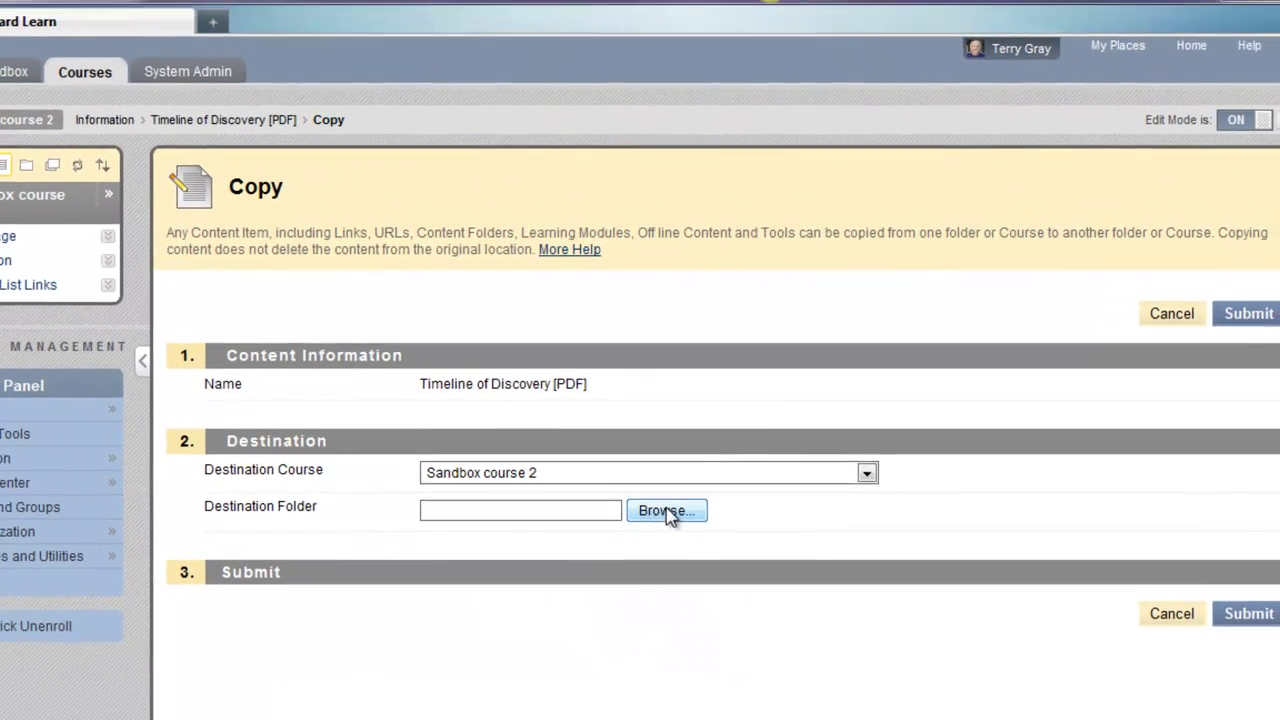
click(666, 511)
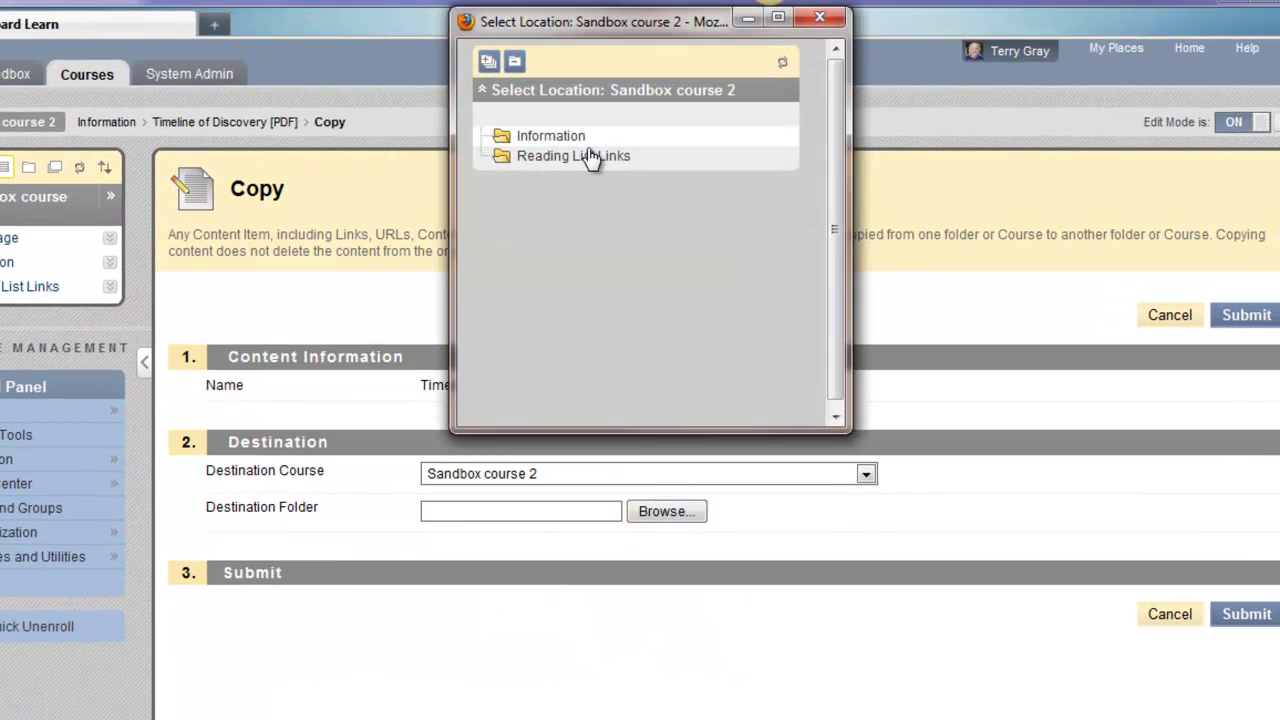
click(590, 158)
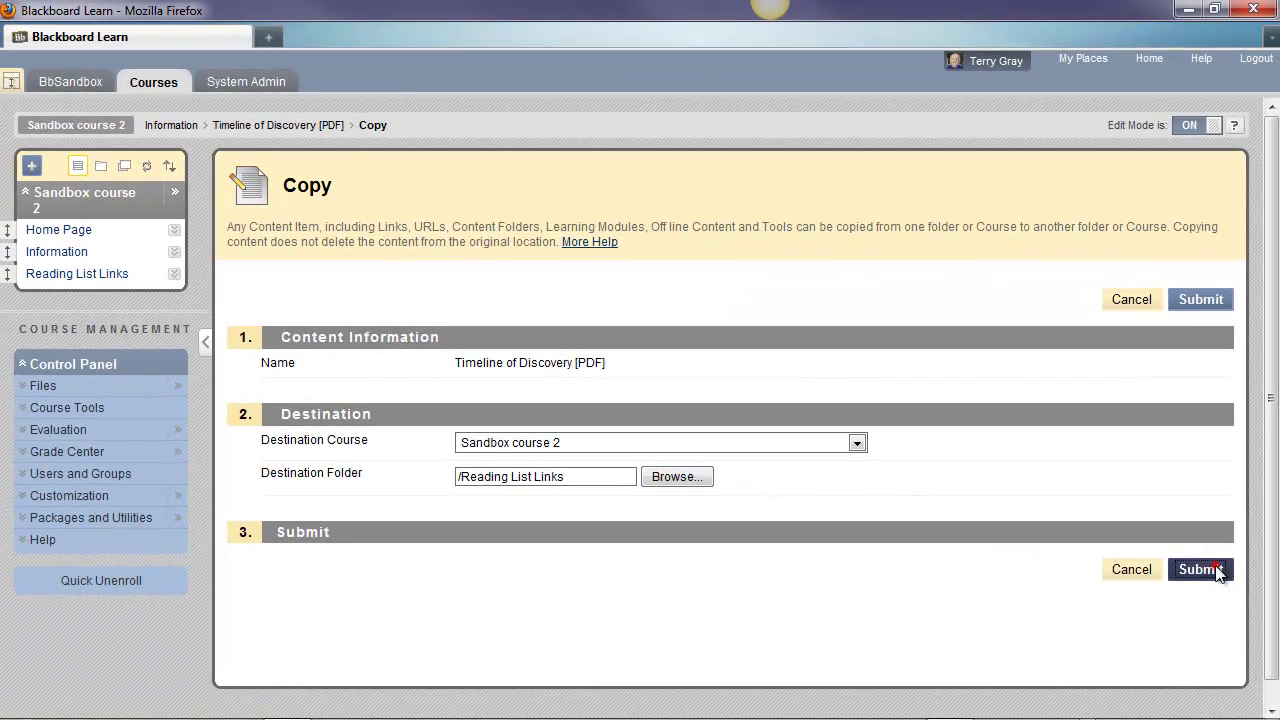
click(1236, 604)
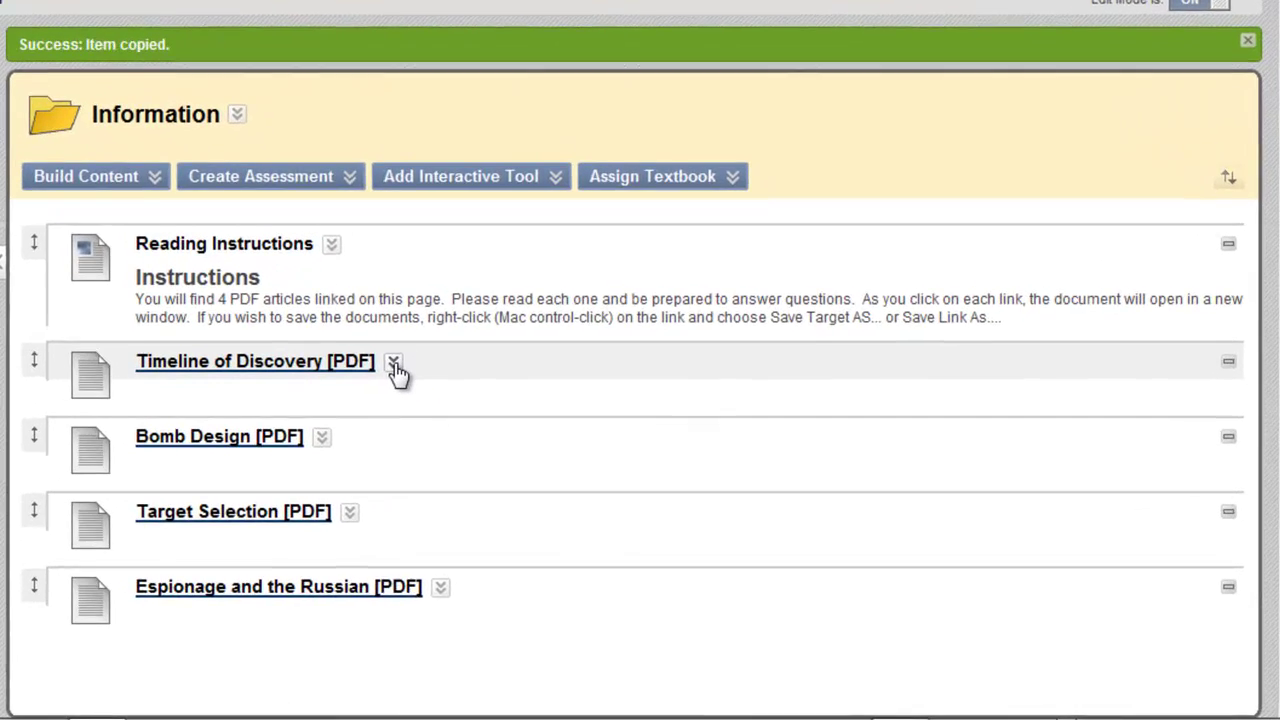
Copy Timeline of Discovery [PDF] to the Content folder of Sandbox course 3 and dismiss the confirmation.
click(532, 424)
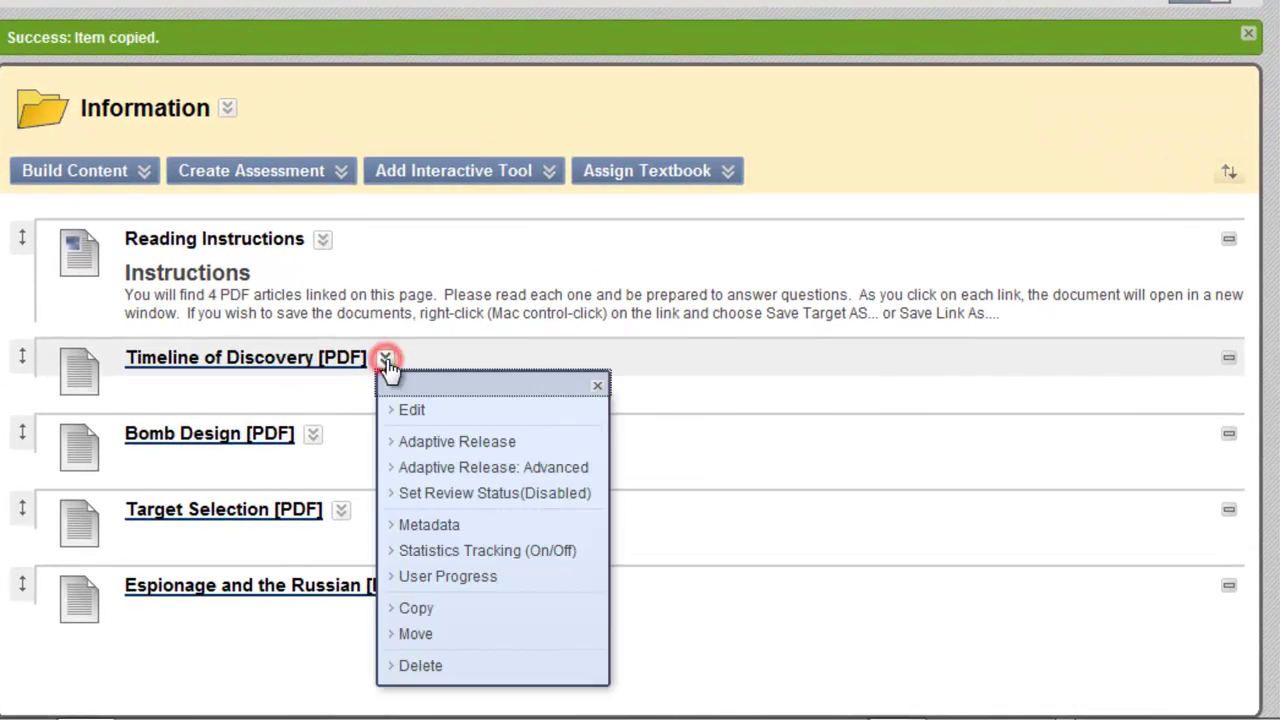
click(413, 608)
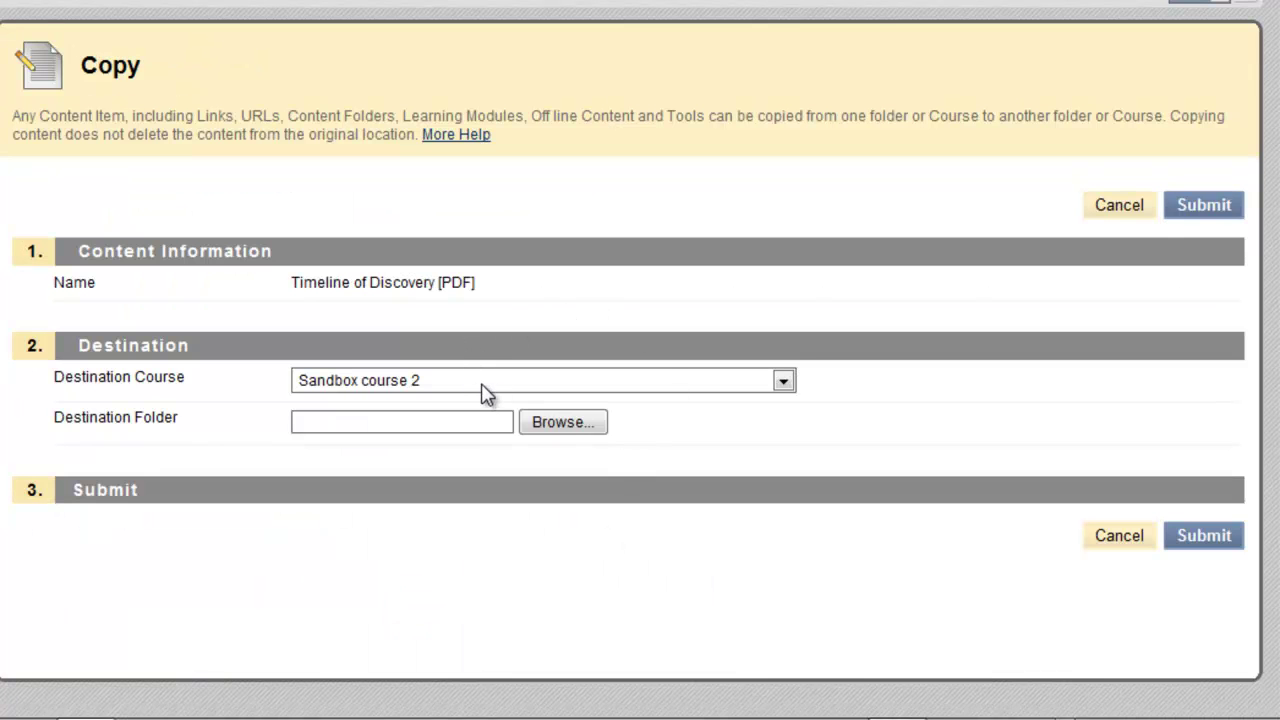
click(784, 381)
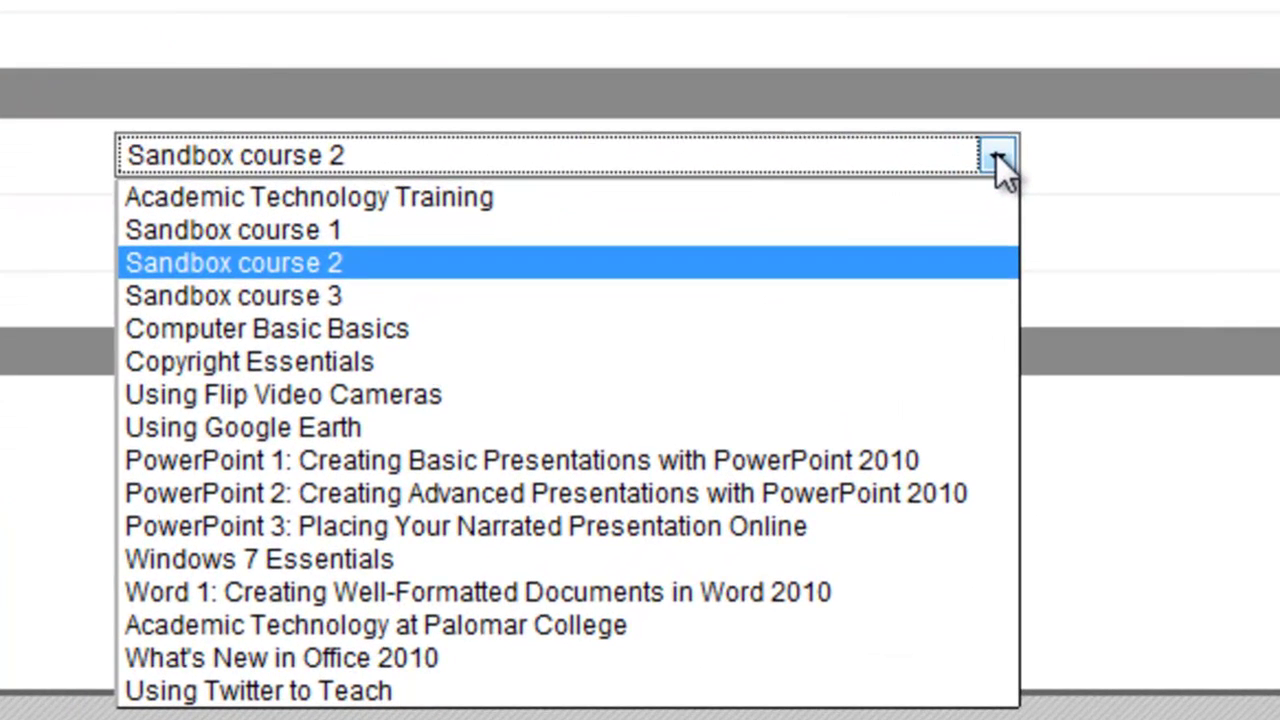
click(277, 294)
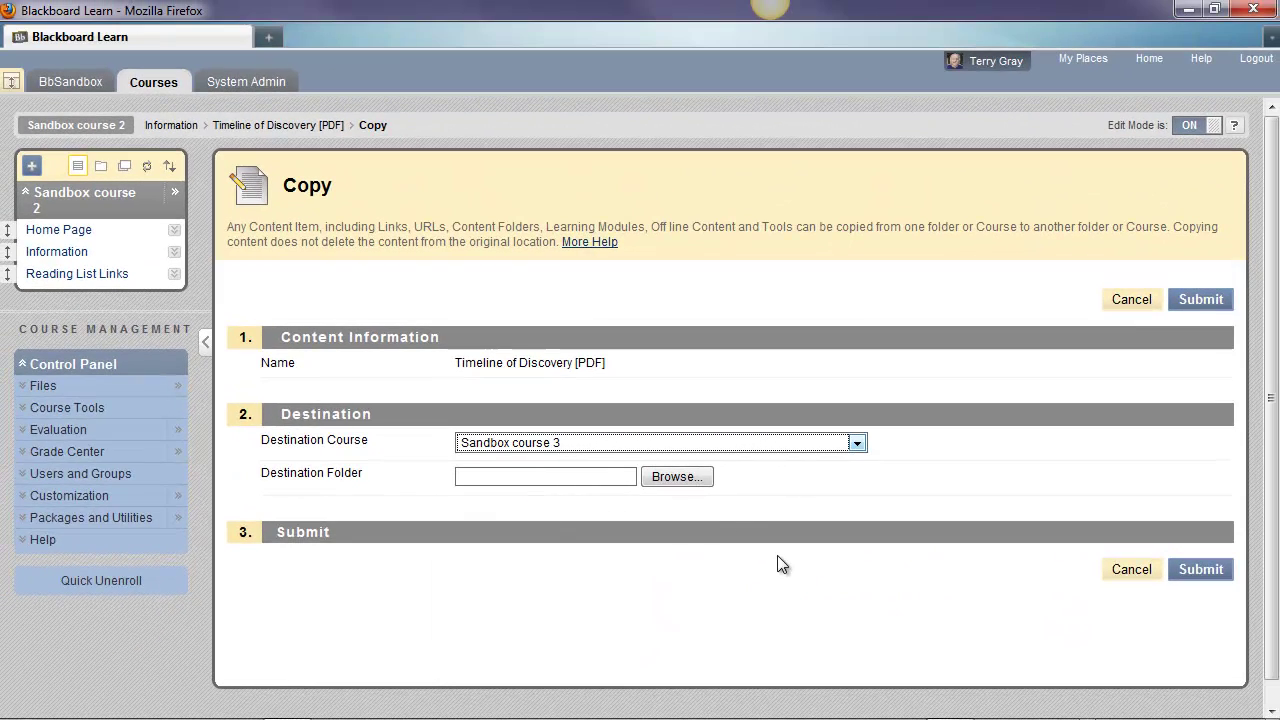
click(692, 477)
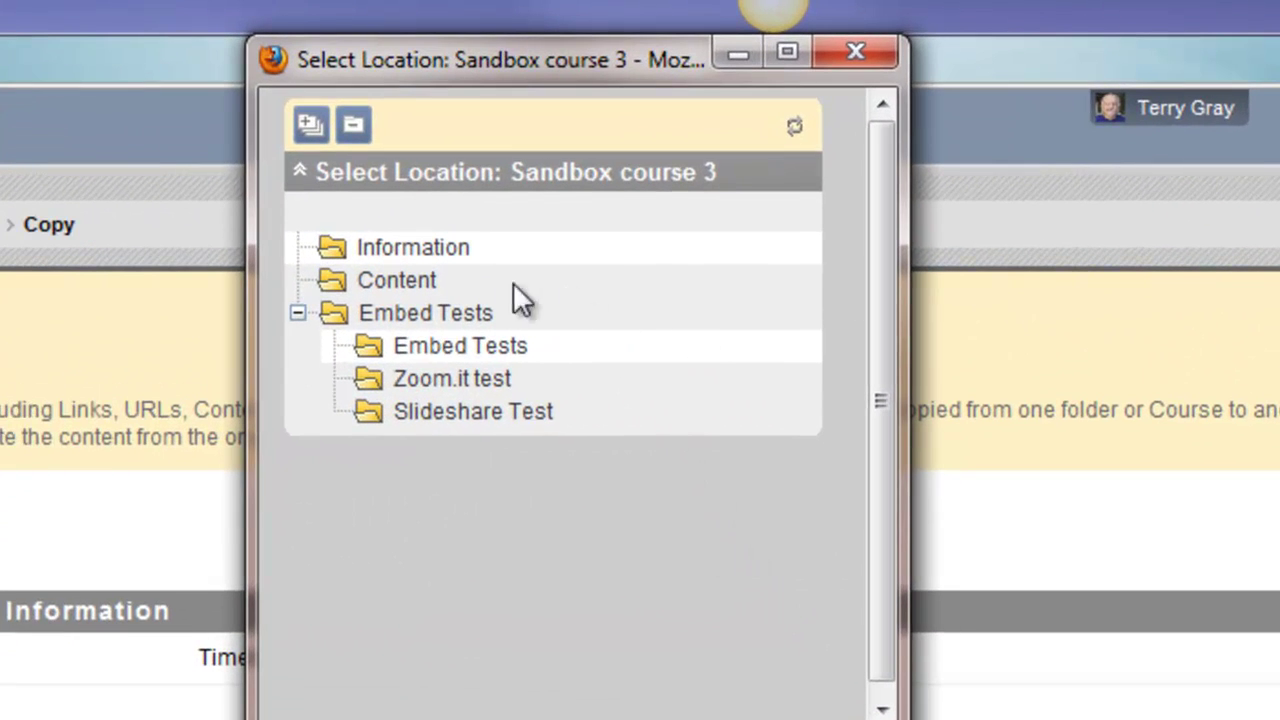
click(406, 281)
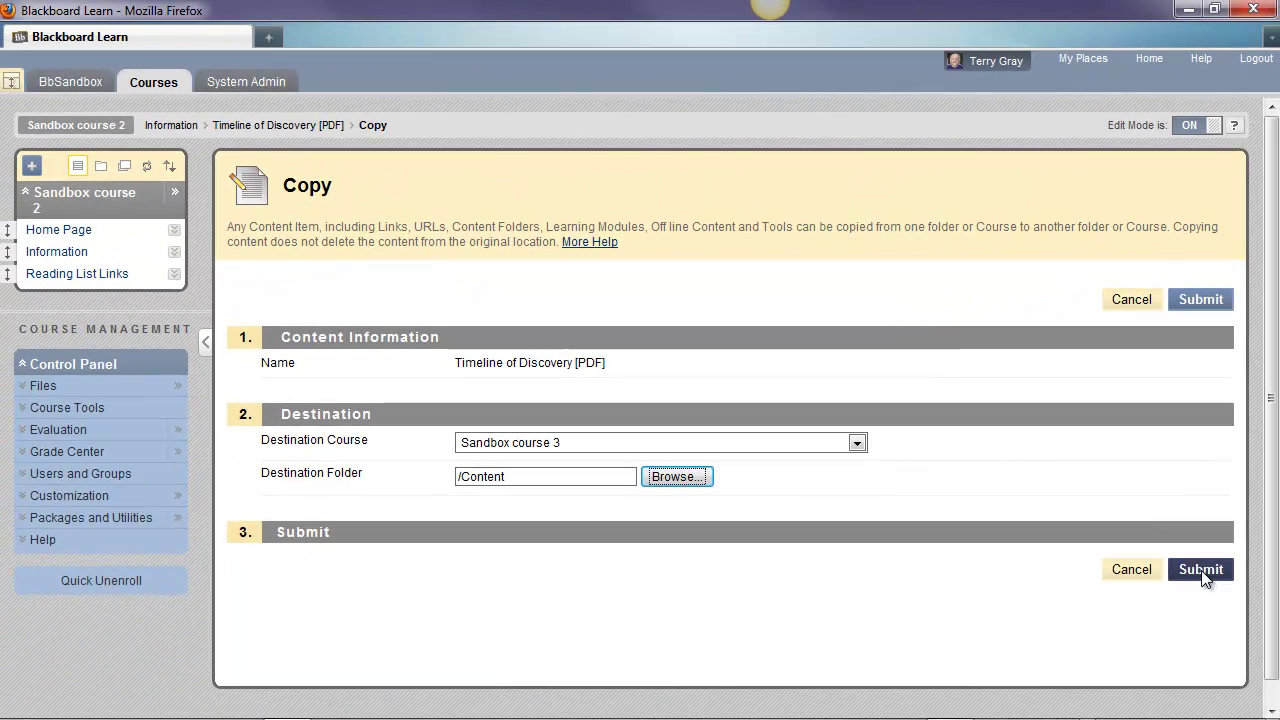
click(1201, 570)
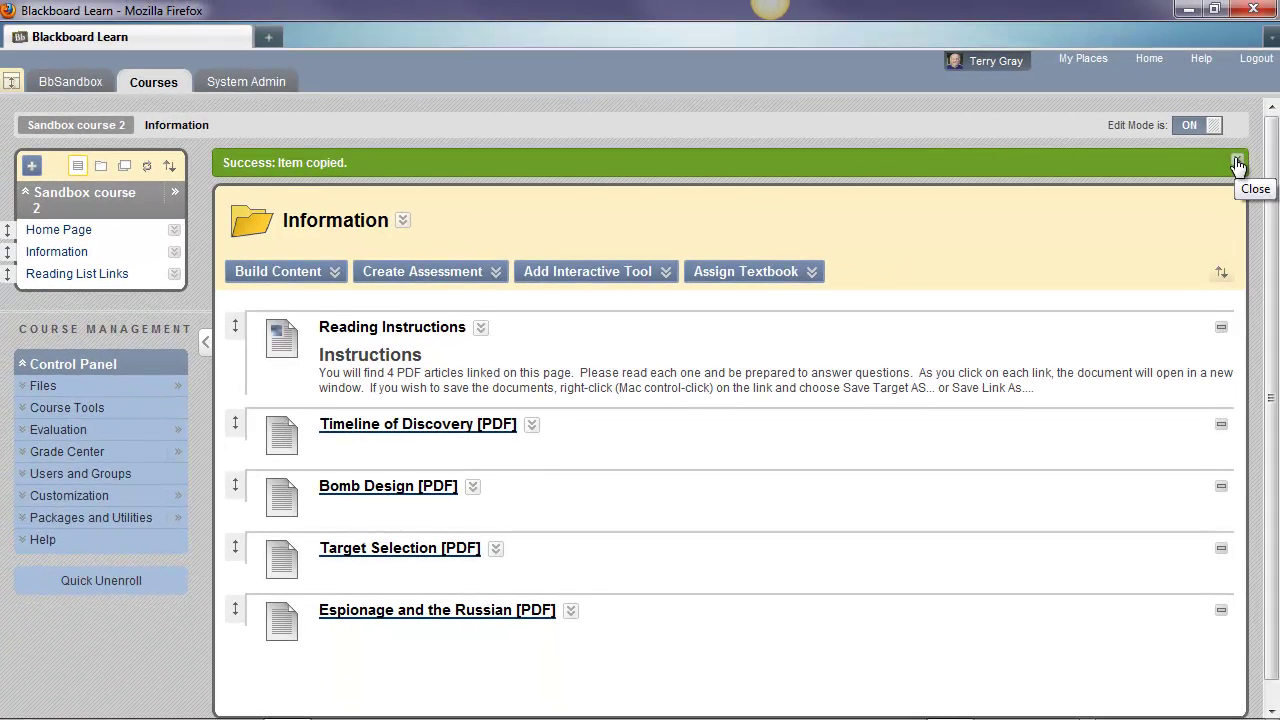
click(1237, 164)
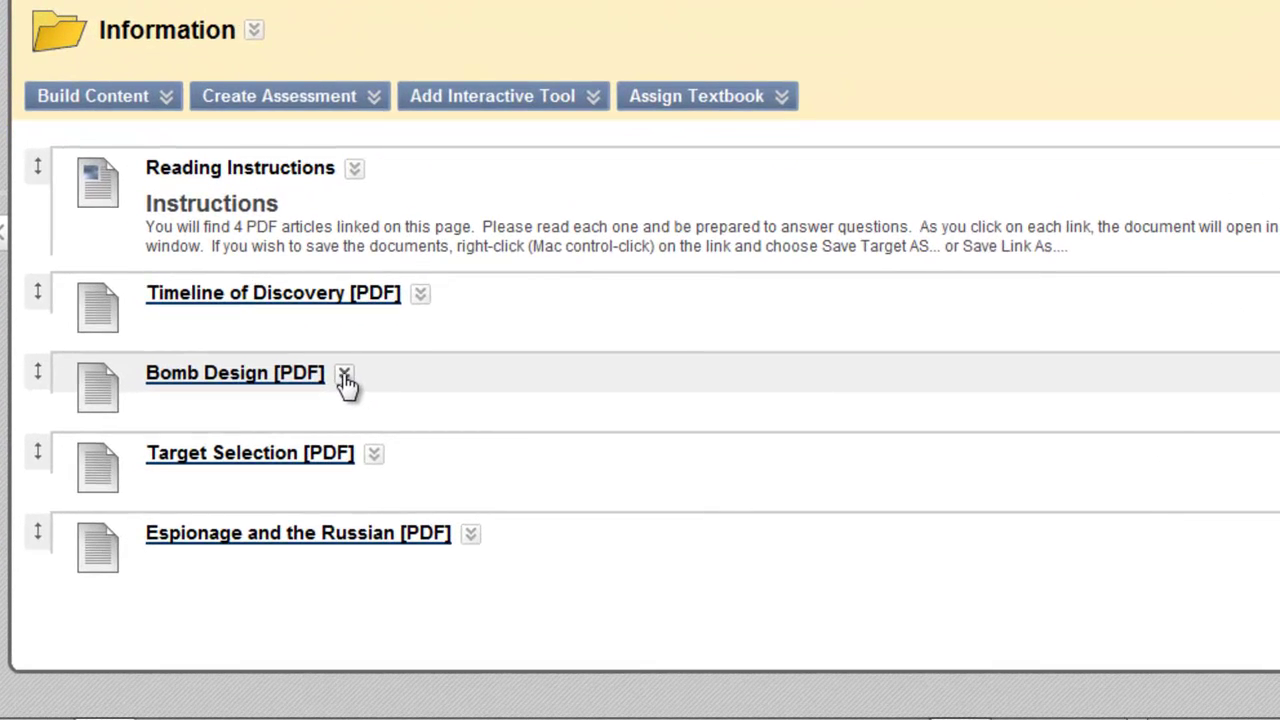
Move Bomb Design [PDF] into Reading List Links, then open that folder to confirm it arrived.
click(344, 376)
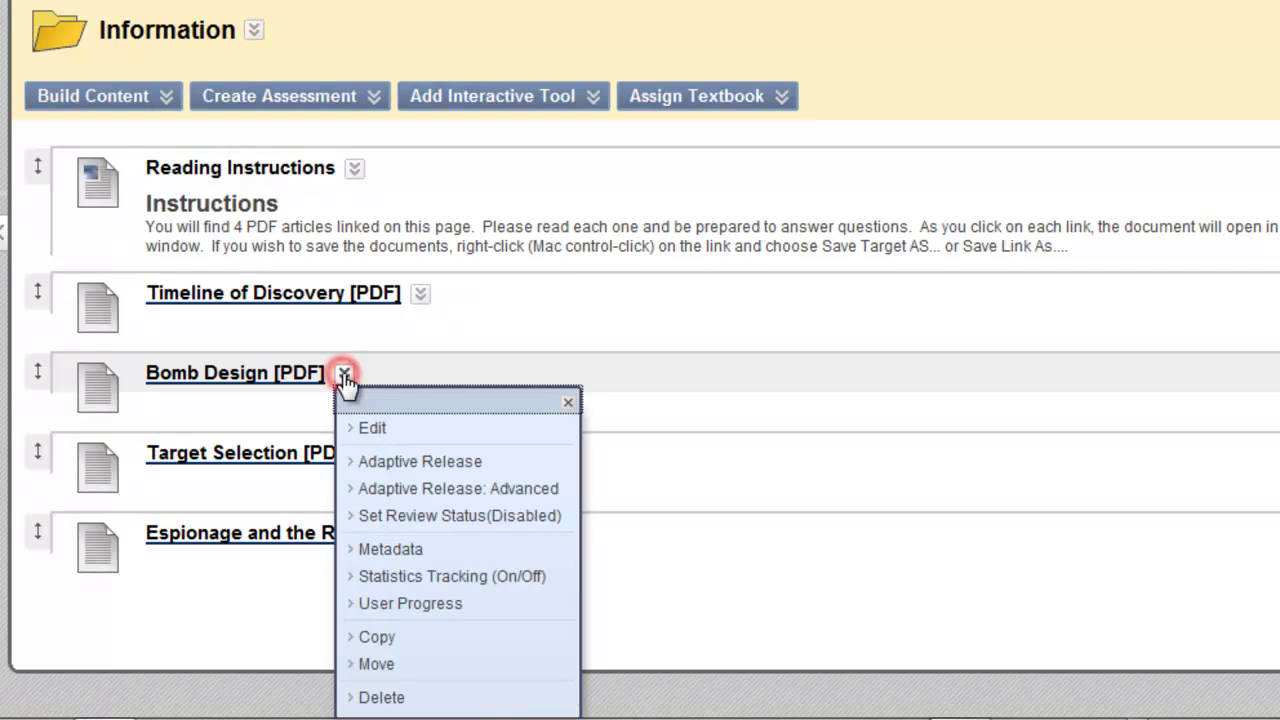
click(370, 665)
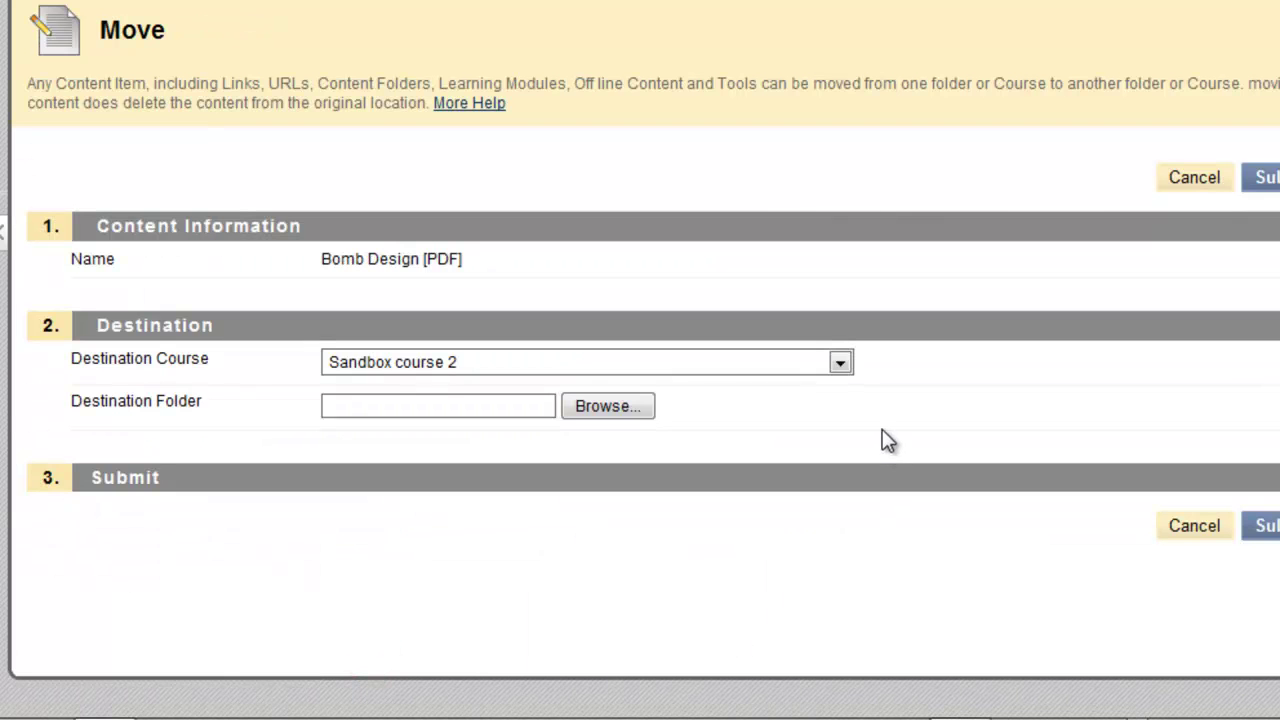
click(622, 405)
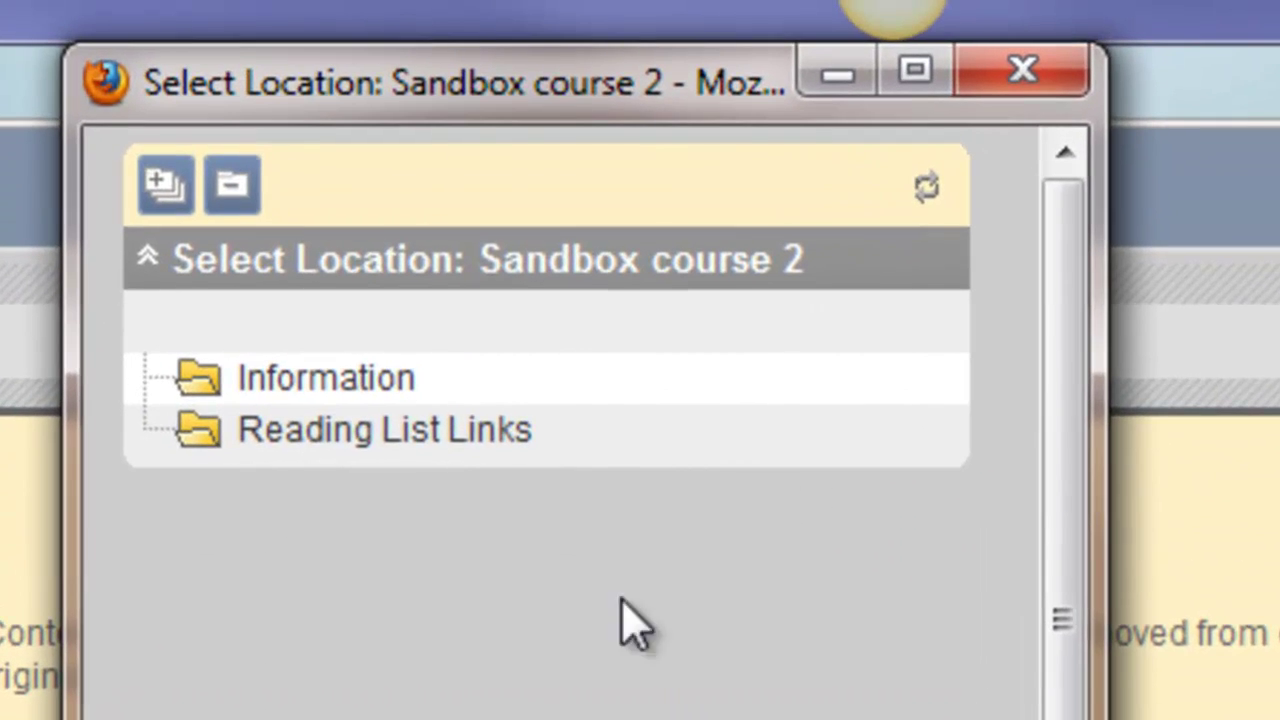
click(330, 430)
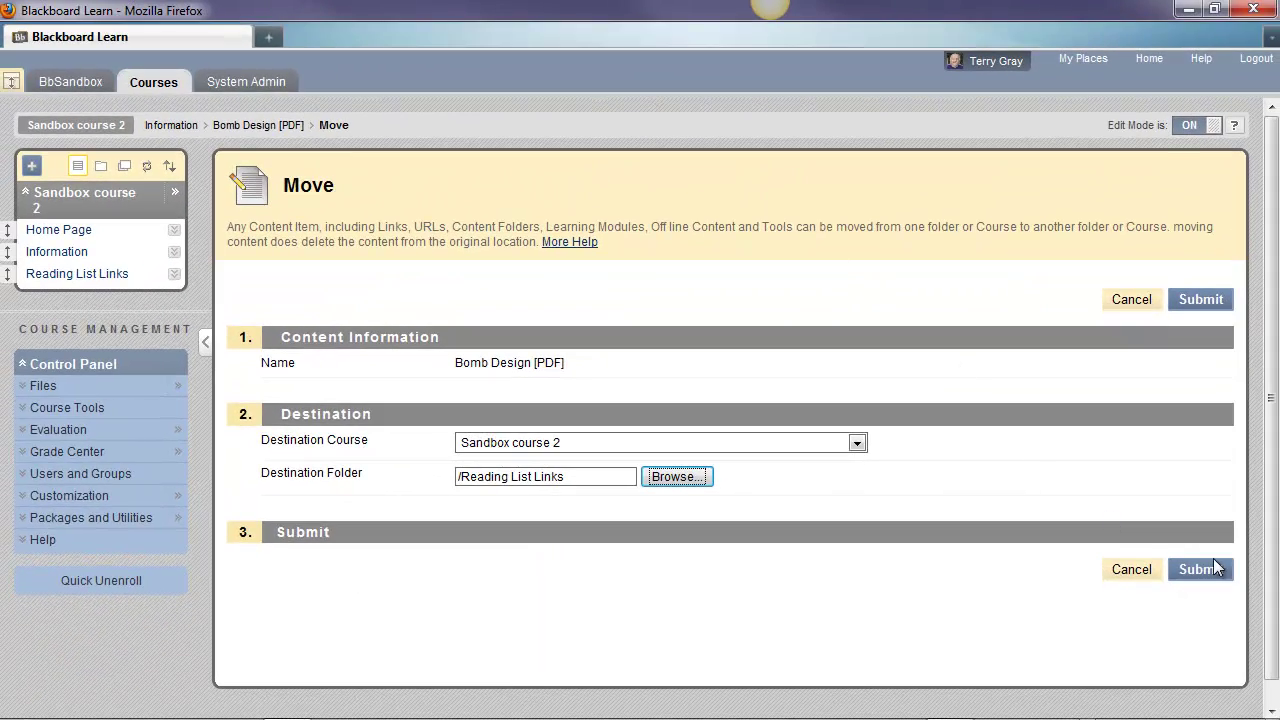
click(1201, 569)
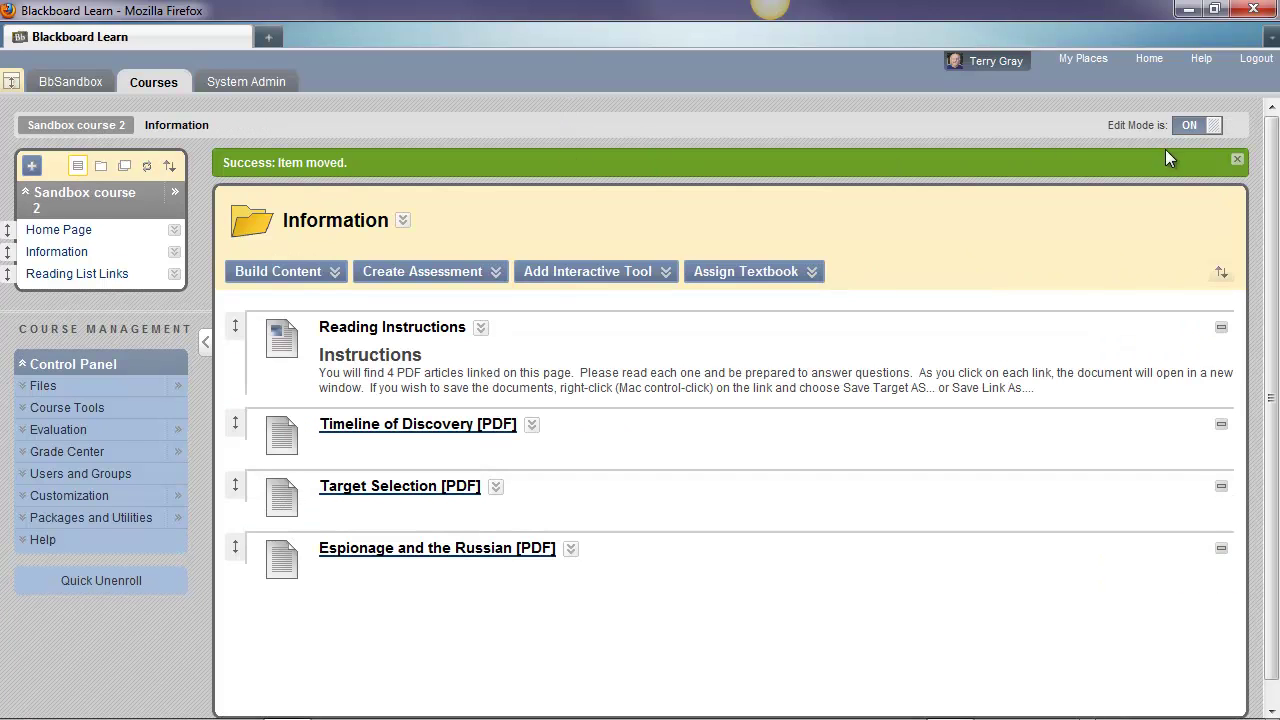
click(1237, 163)
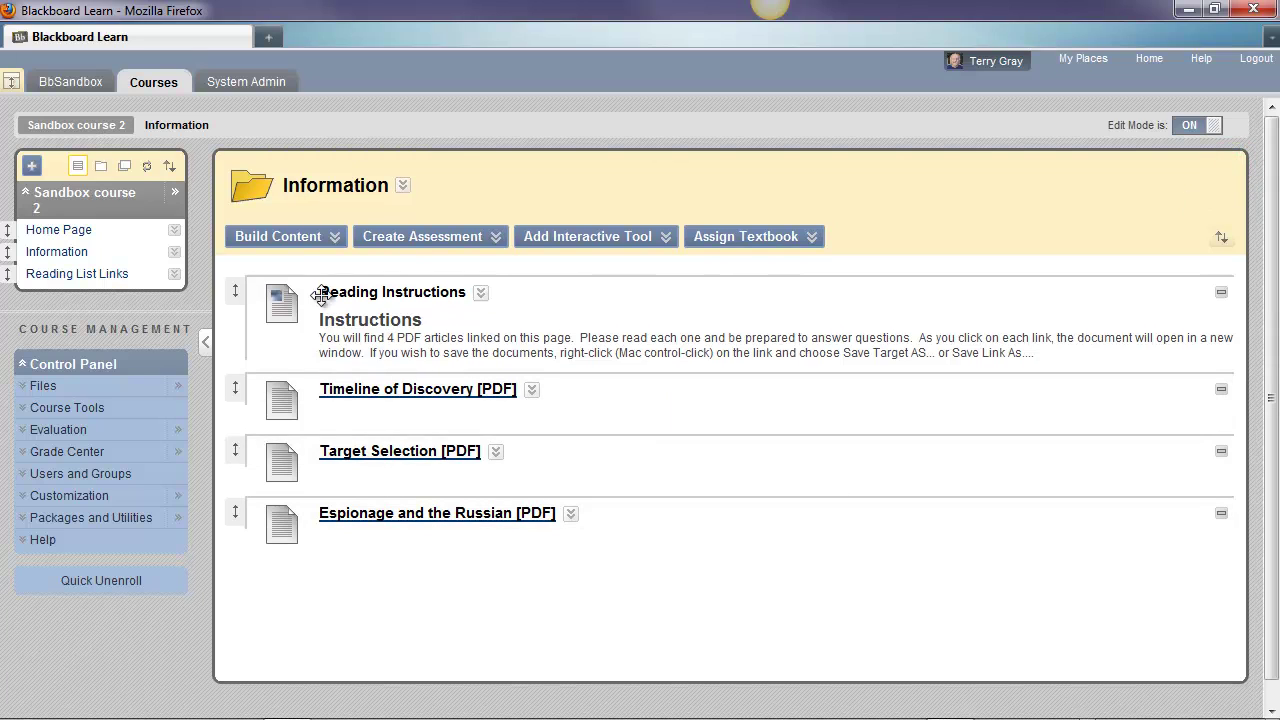
click(83, 275)
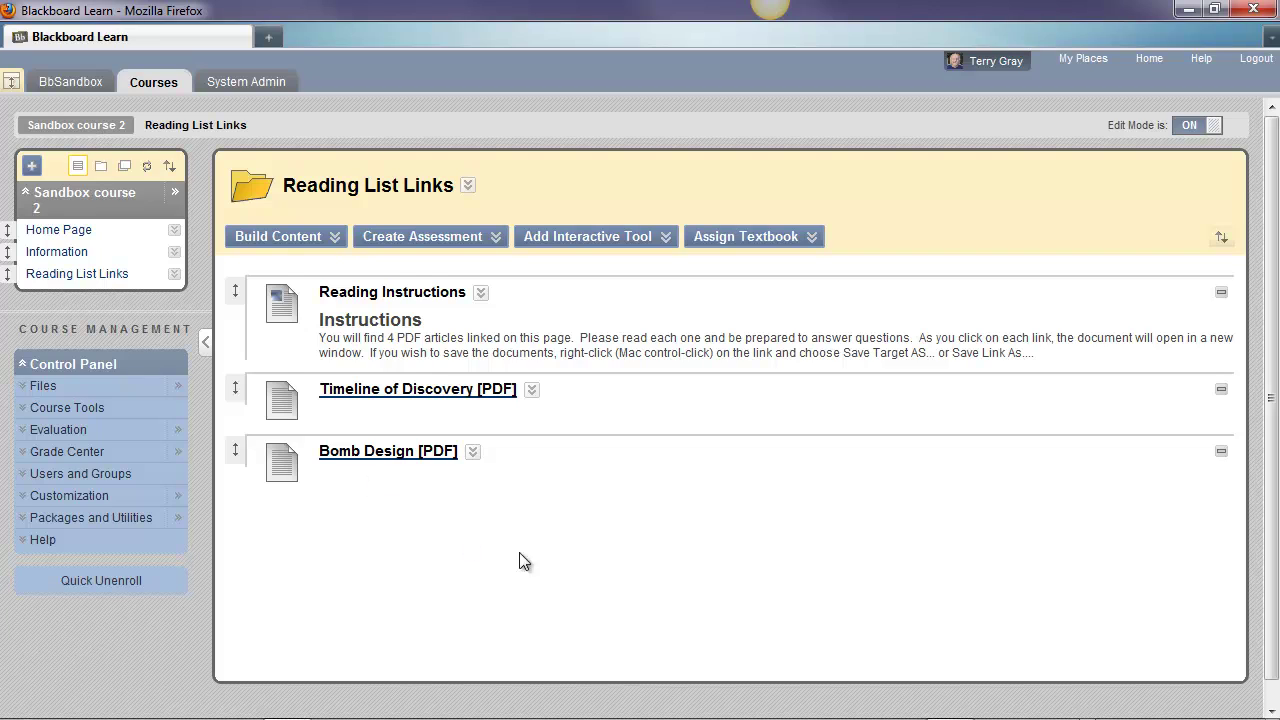
Move Target Selection [PDF] from Information to the Content folder of Sandbox course 3.
click(57, 254)
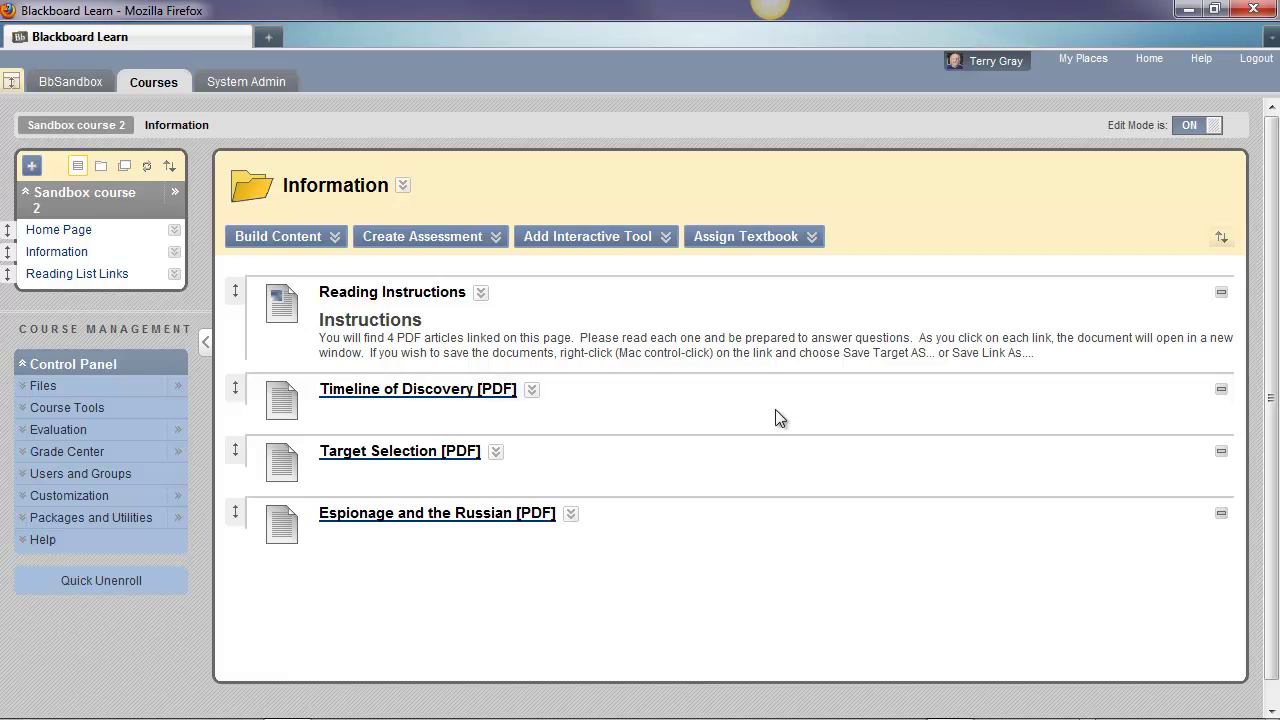
click(495, 452)
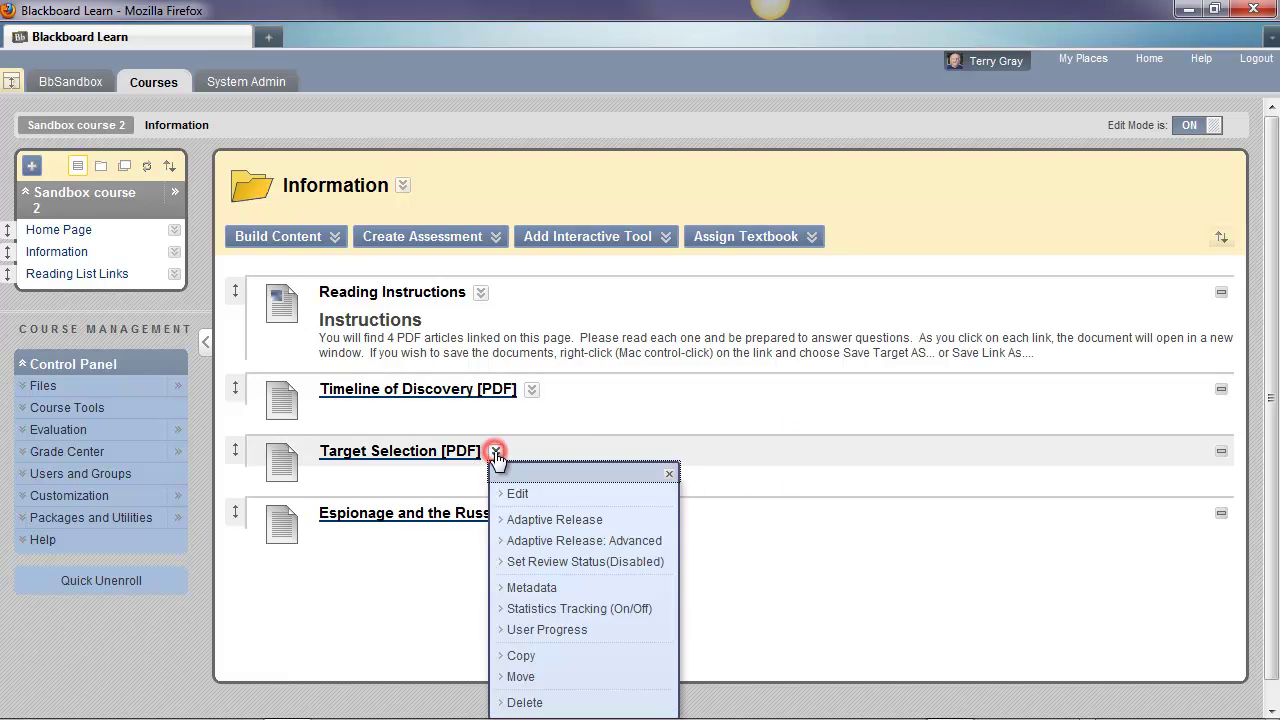
click(527, 678)
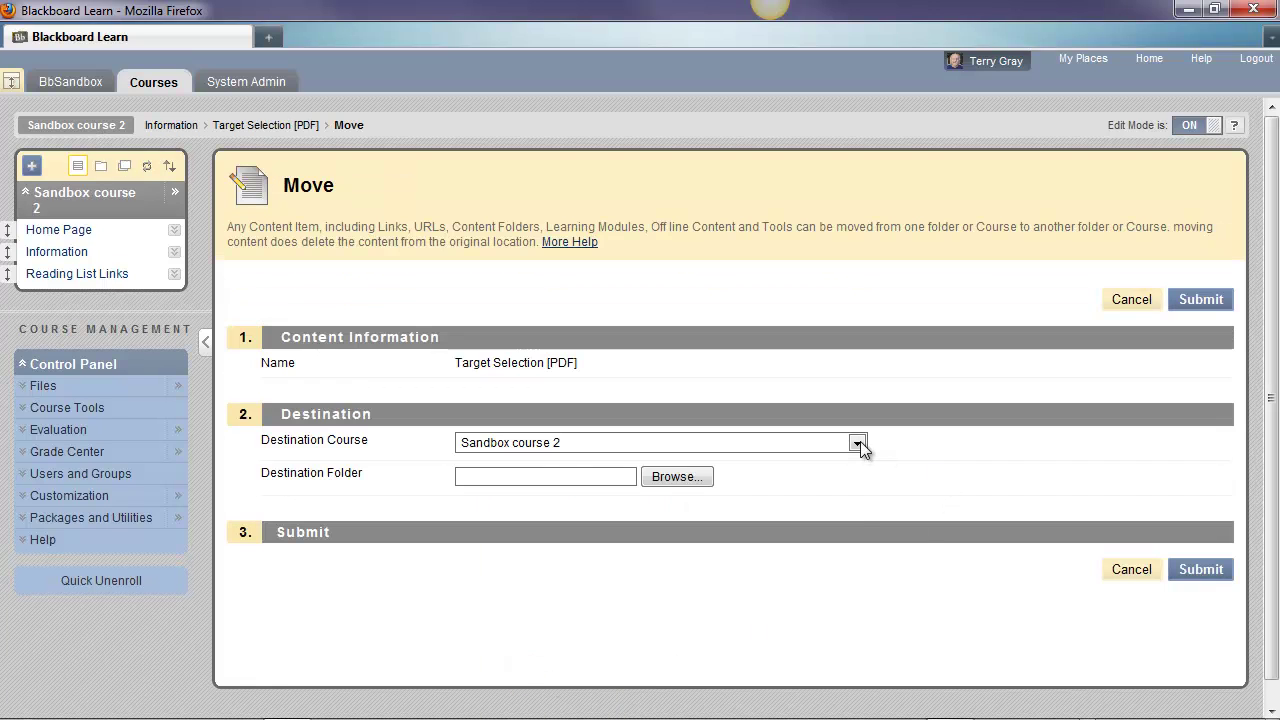
click(860, 441)
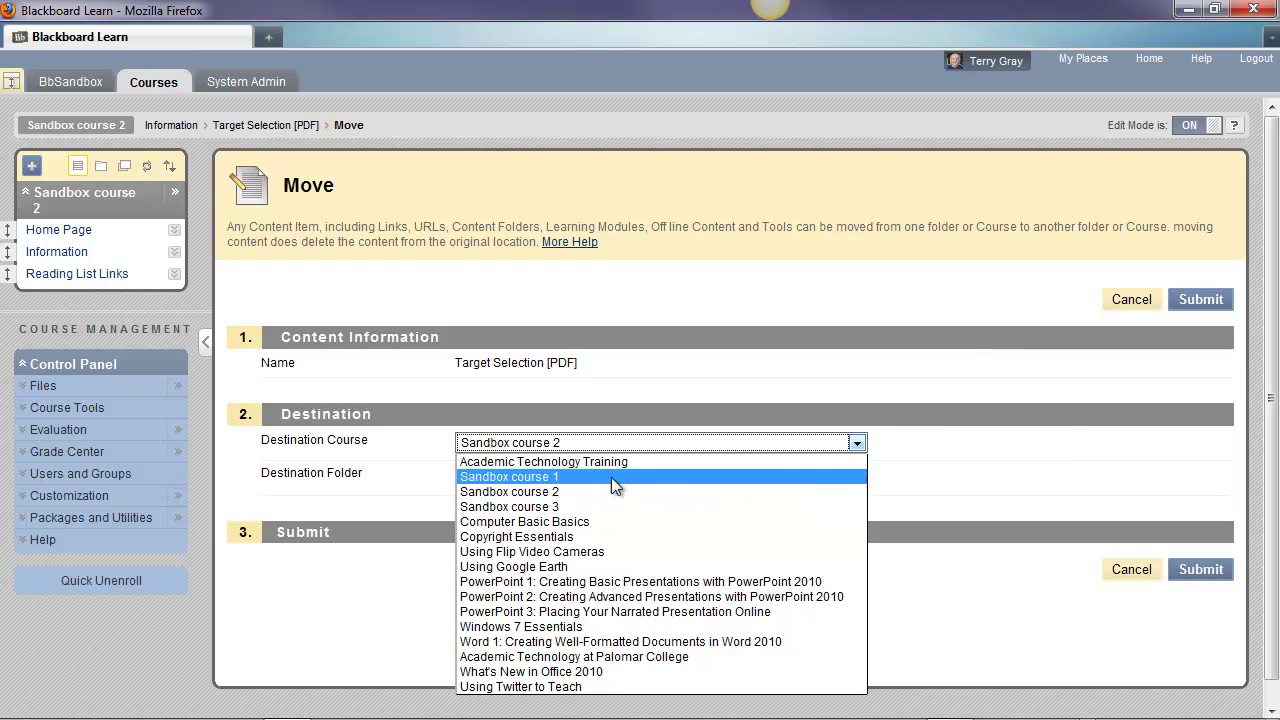
click(530, 508)
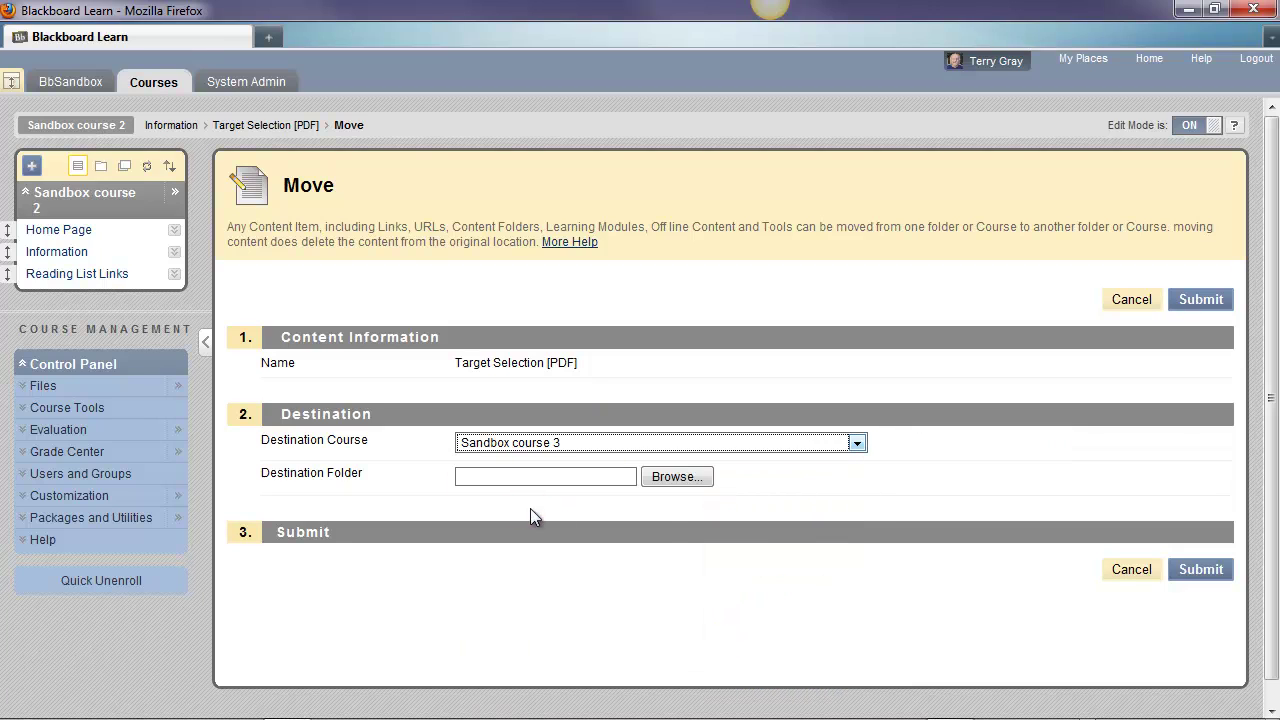
click(700, 476)
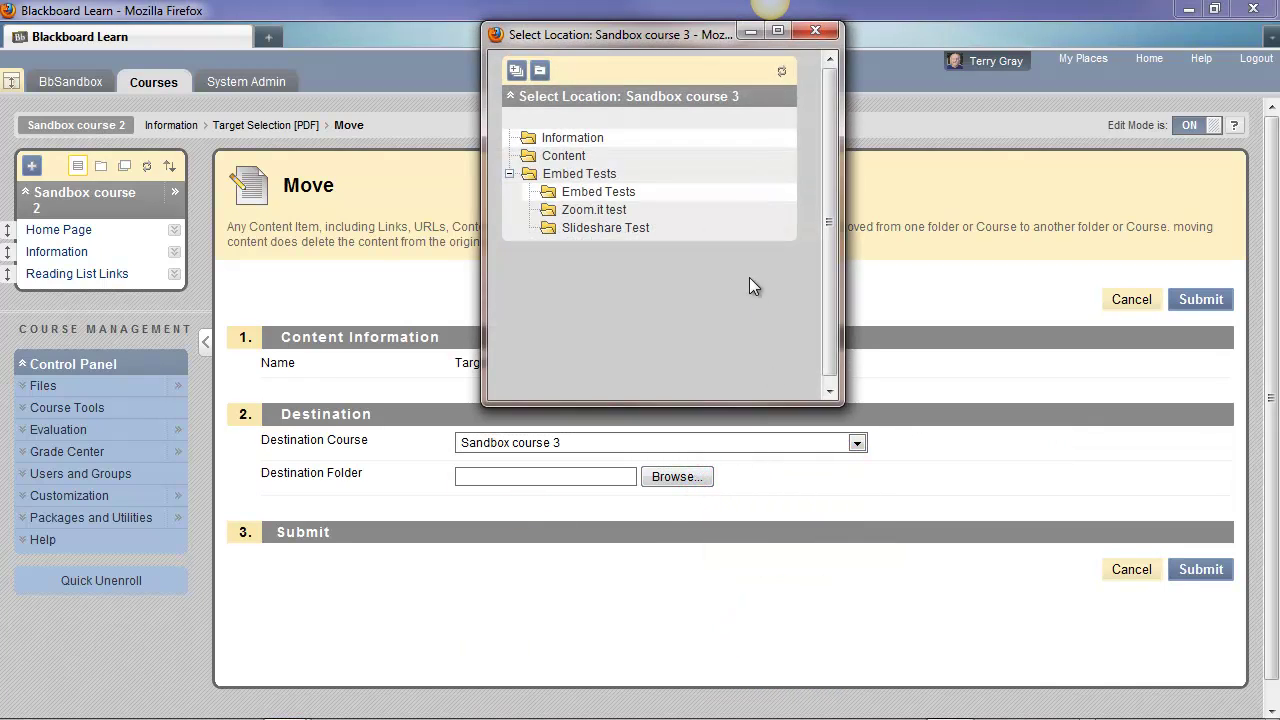
click(560, 156)
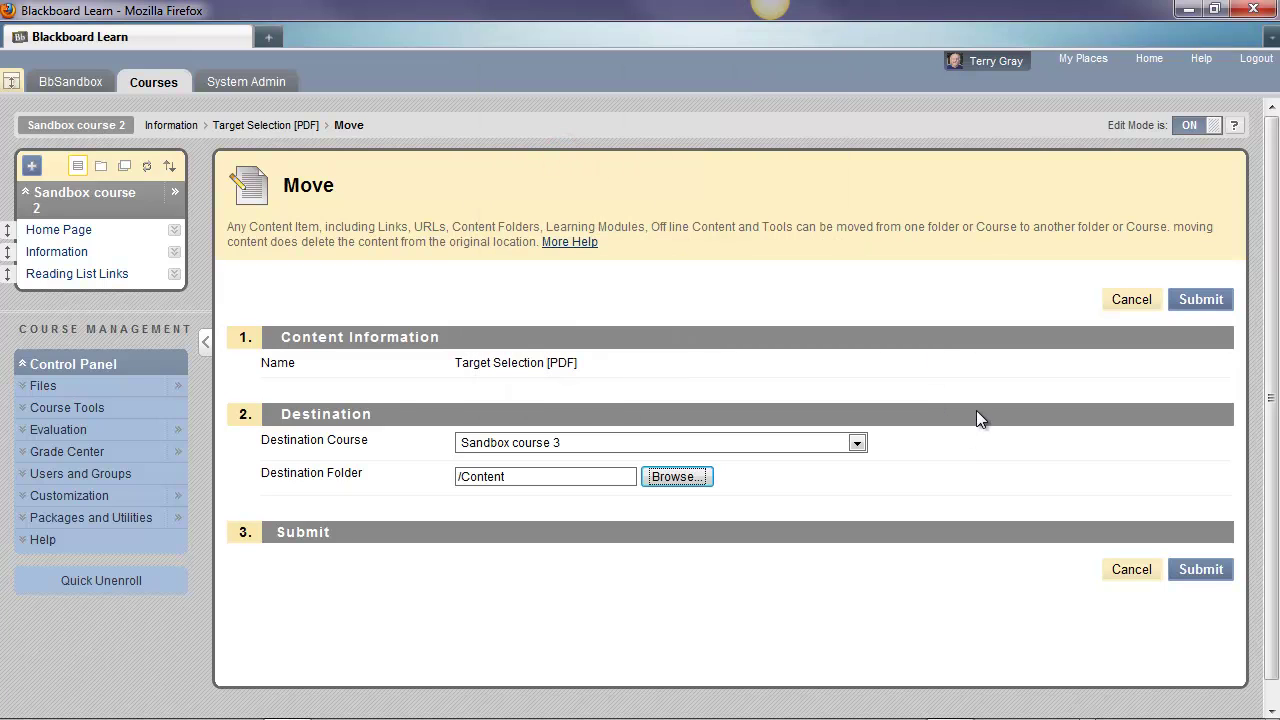
click(1202, 569)
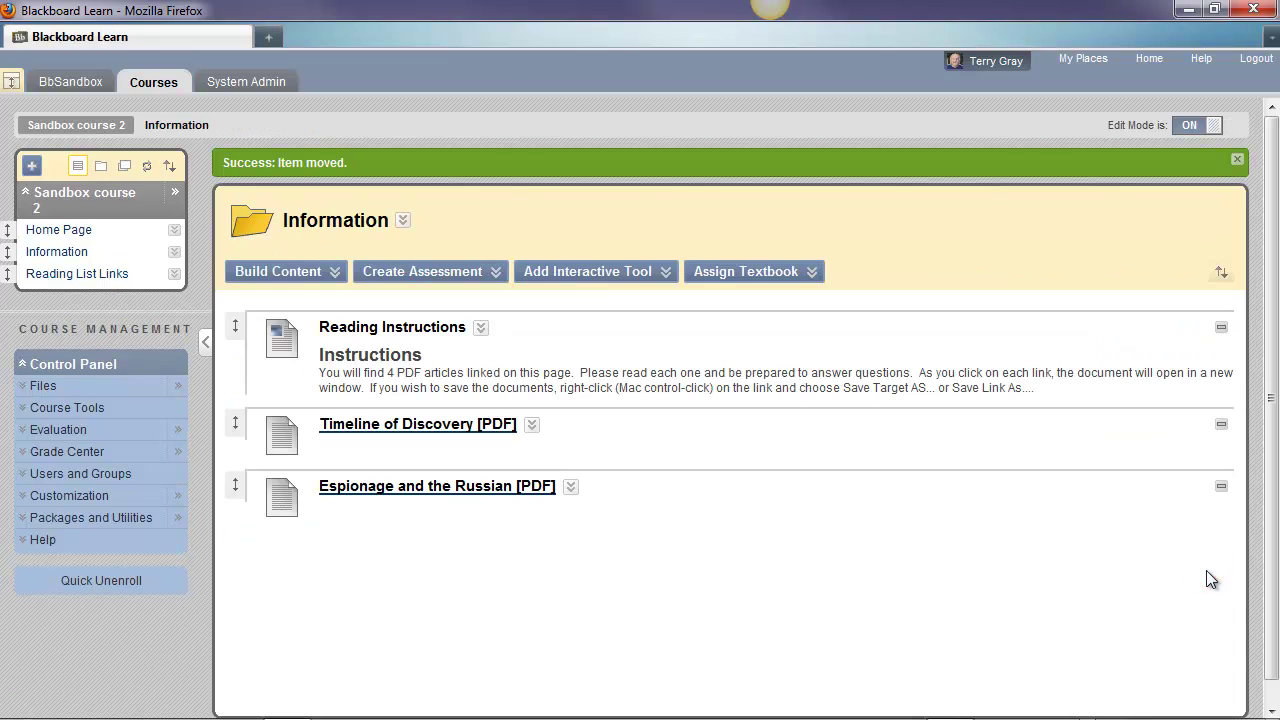